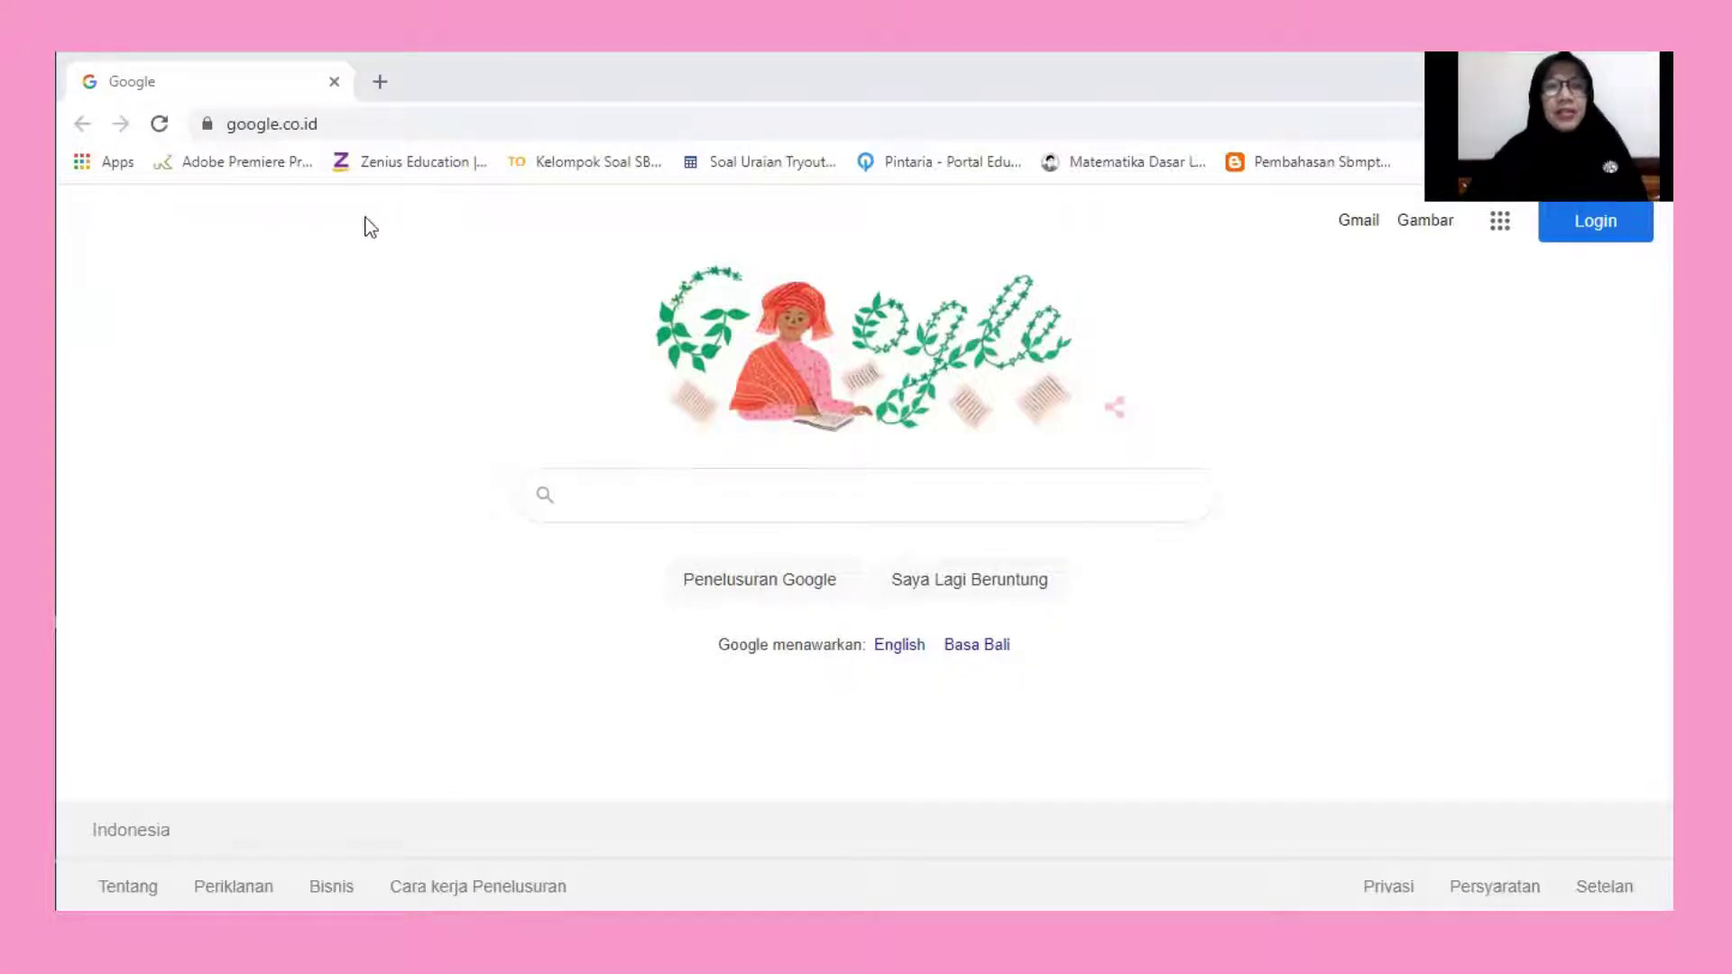
# Search the web for liveworksheet and open the Liveworksheets.com site from the results
pyautogui.click(276, 126)
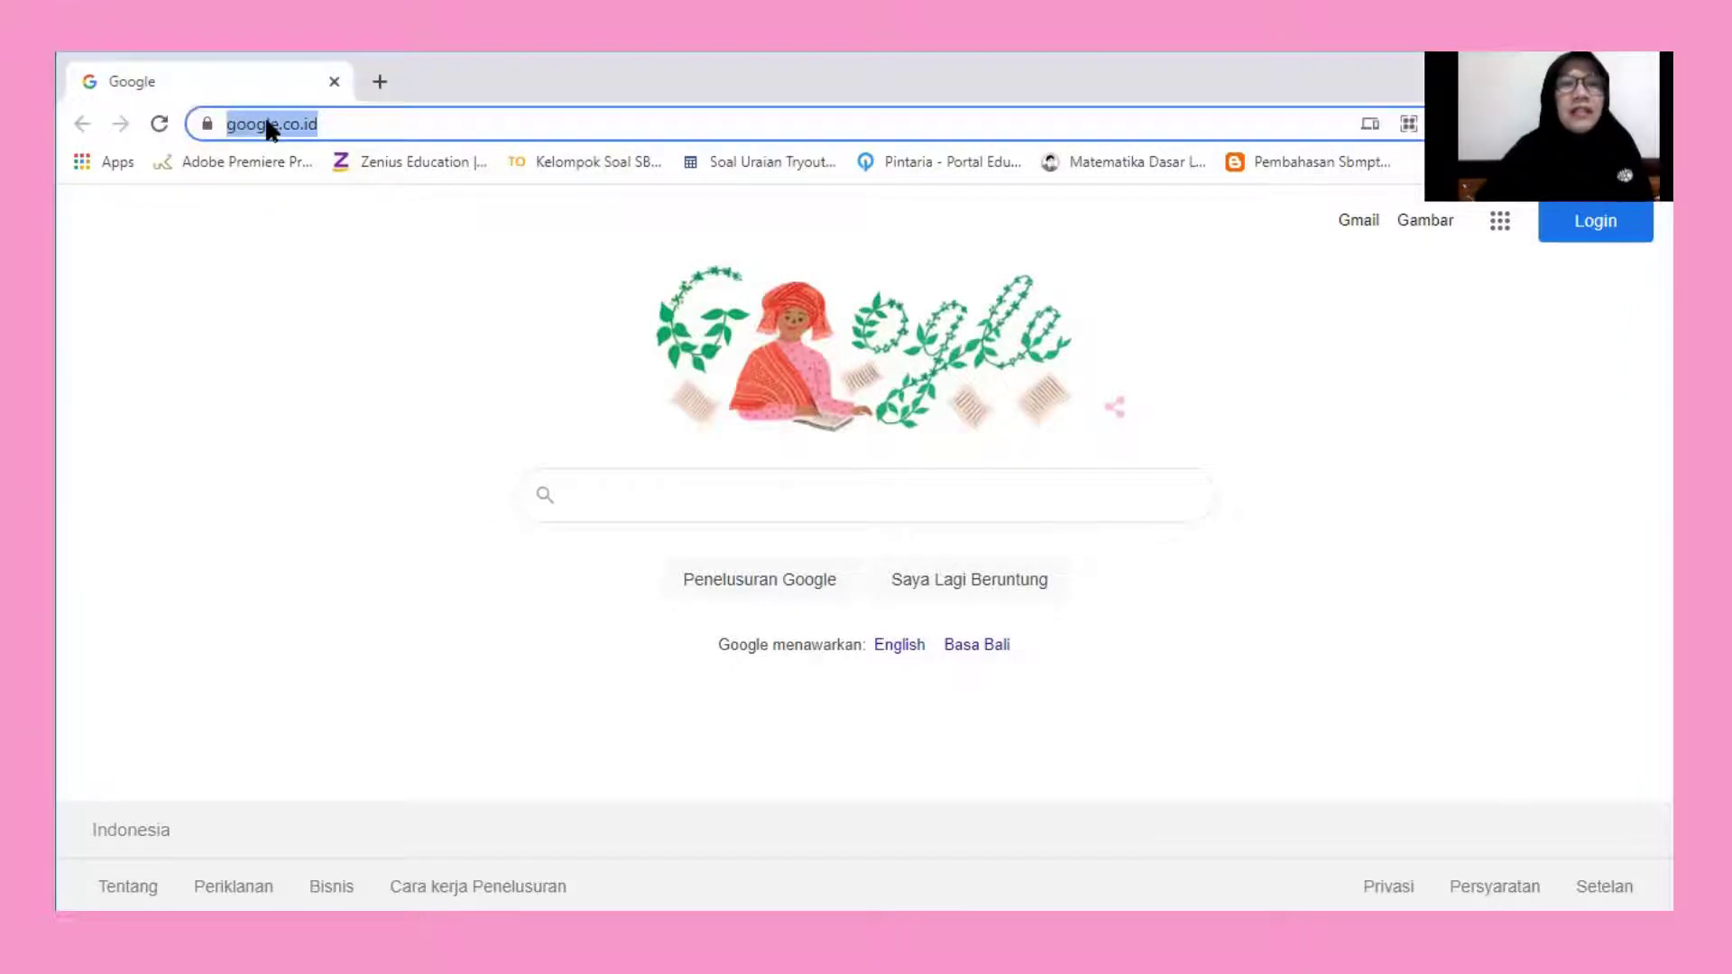
pyautogui.write('li')
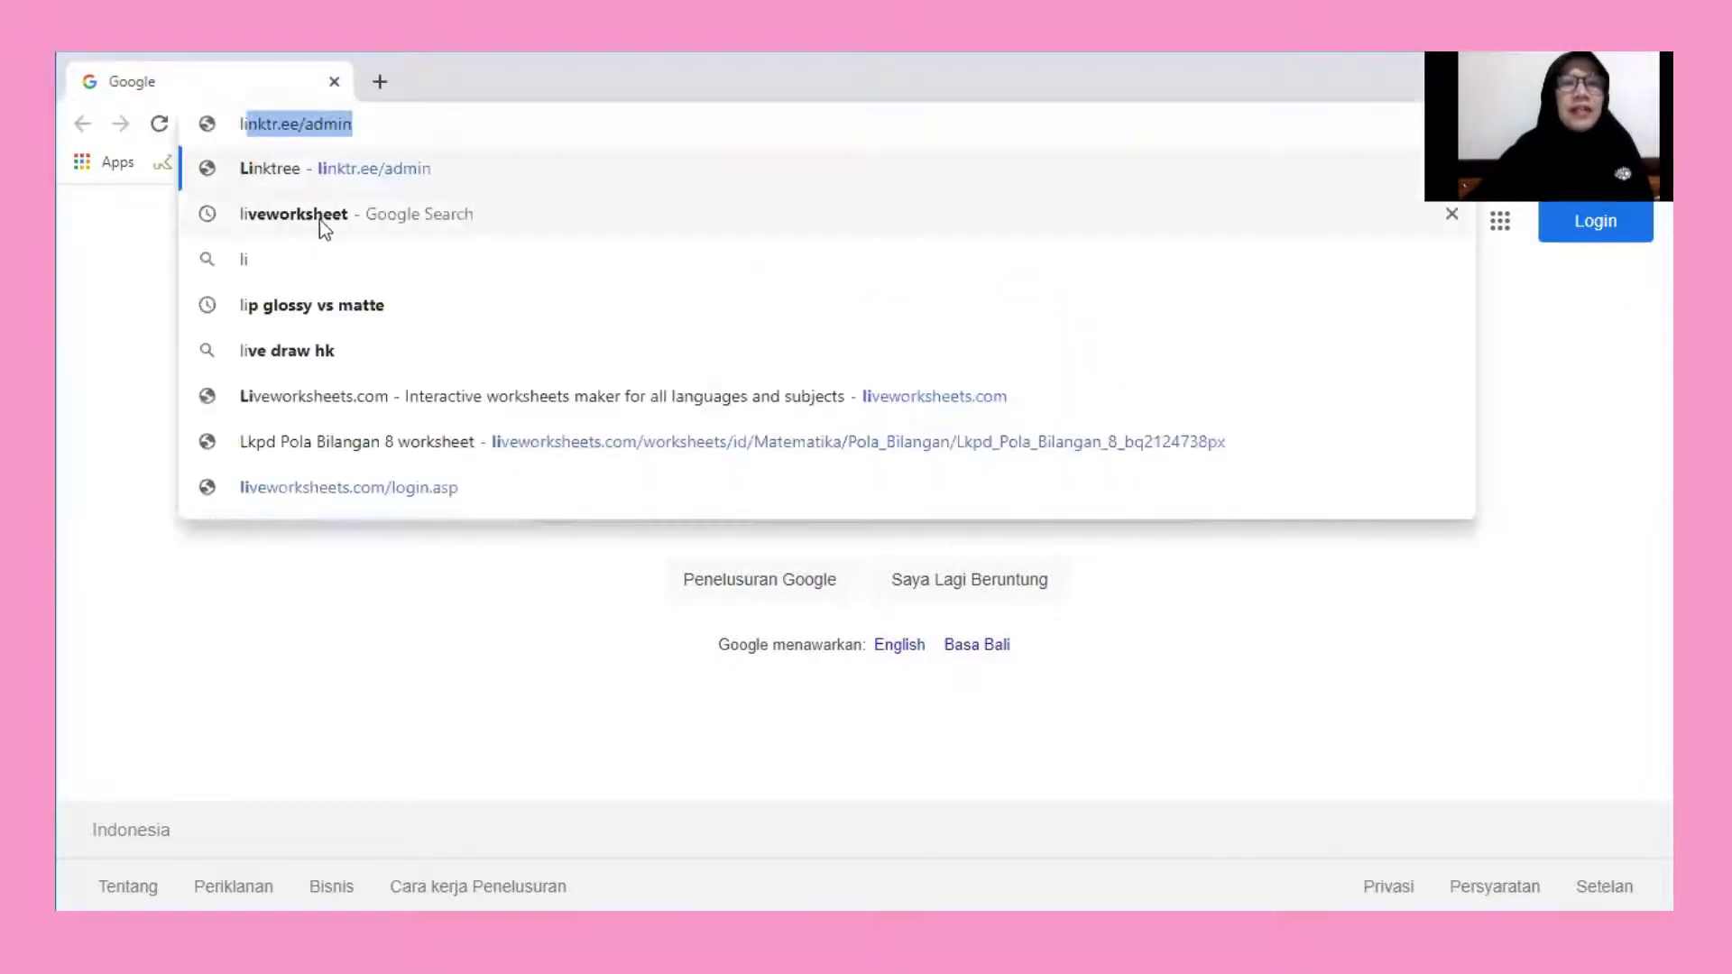
pyautogui.press('Down')
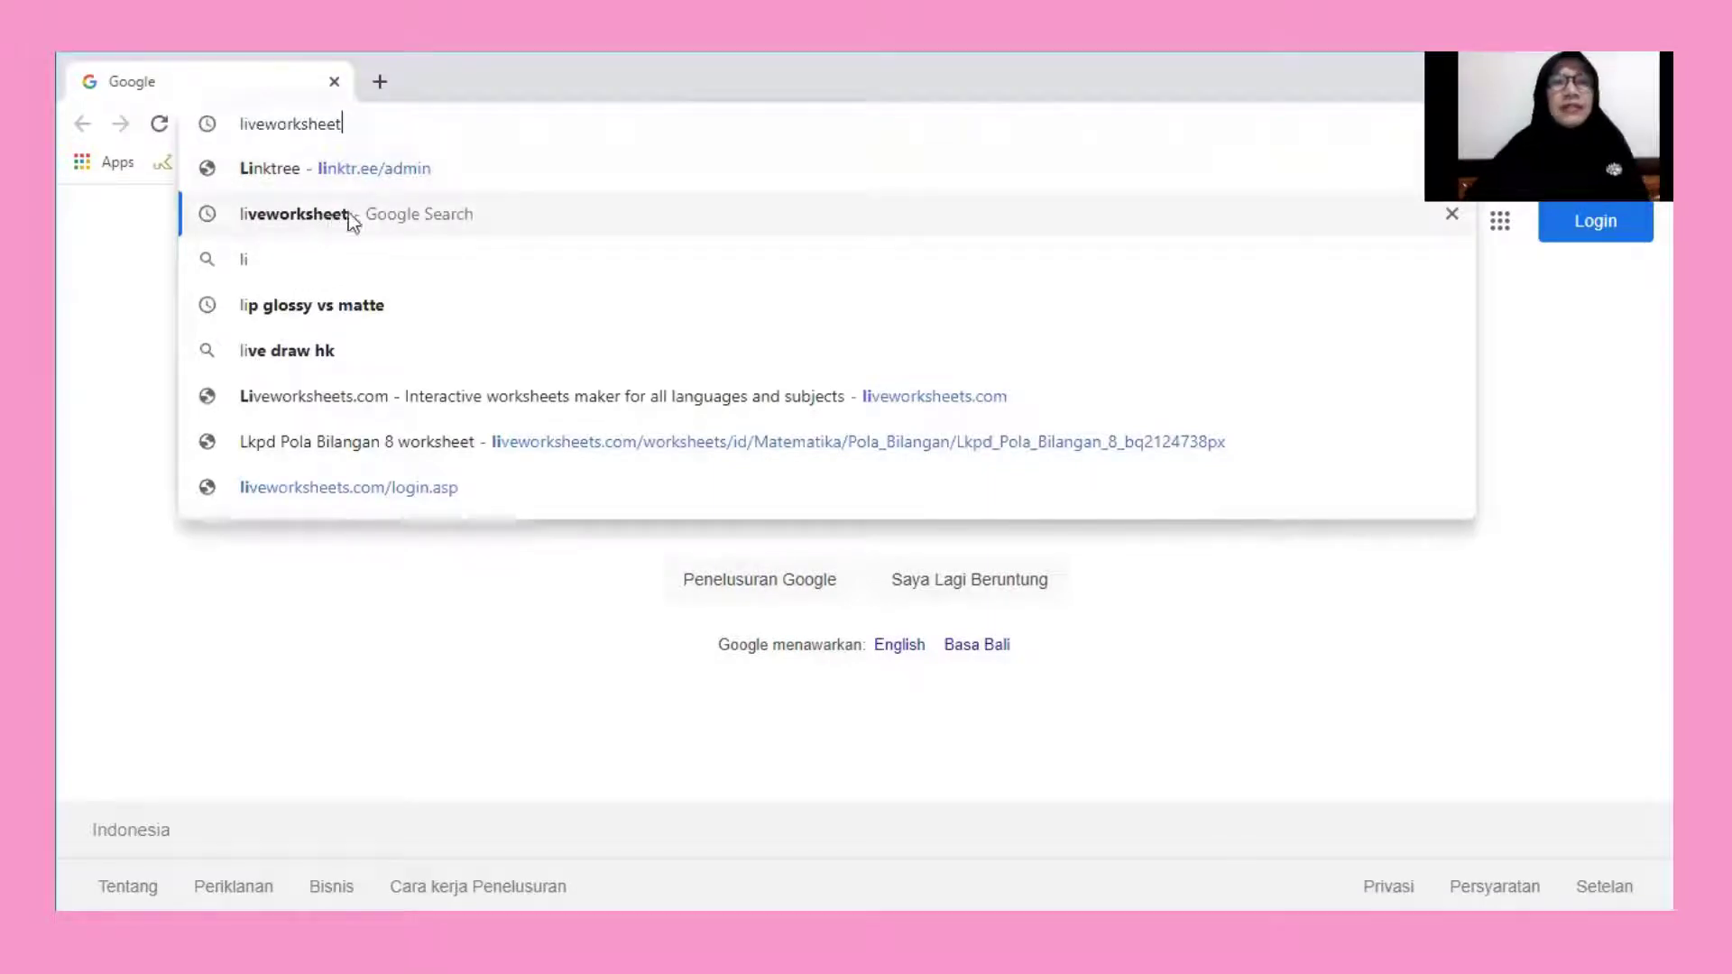
pyautogui.click(329, 214)
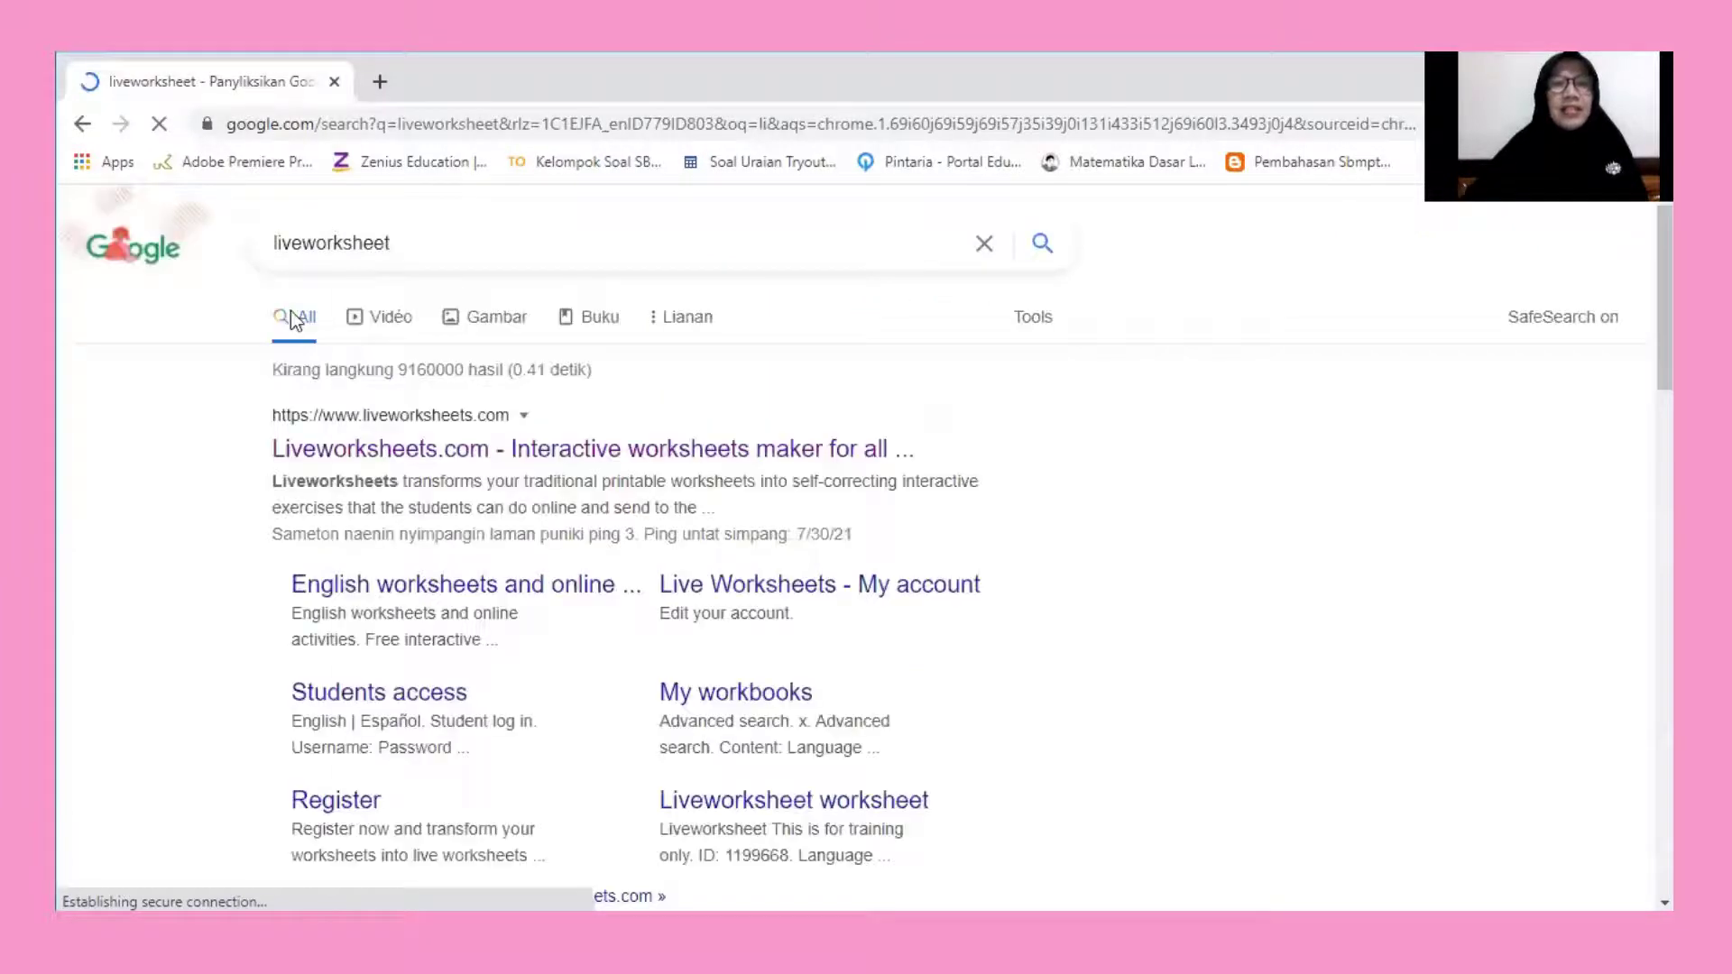
pyautogui.click(379, 449)
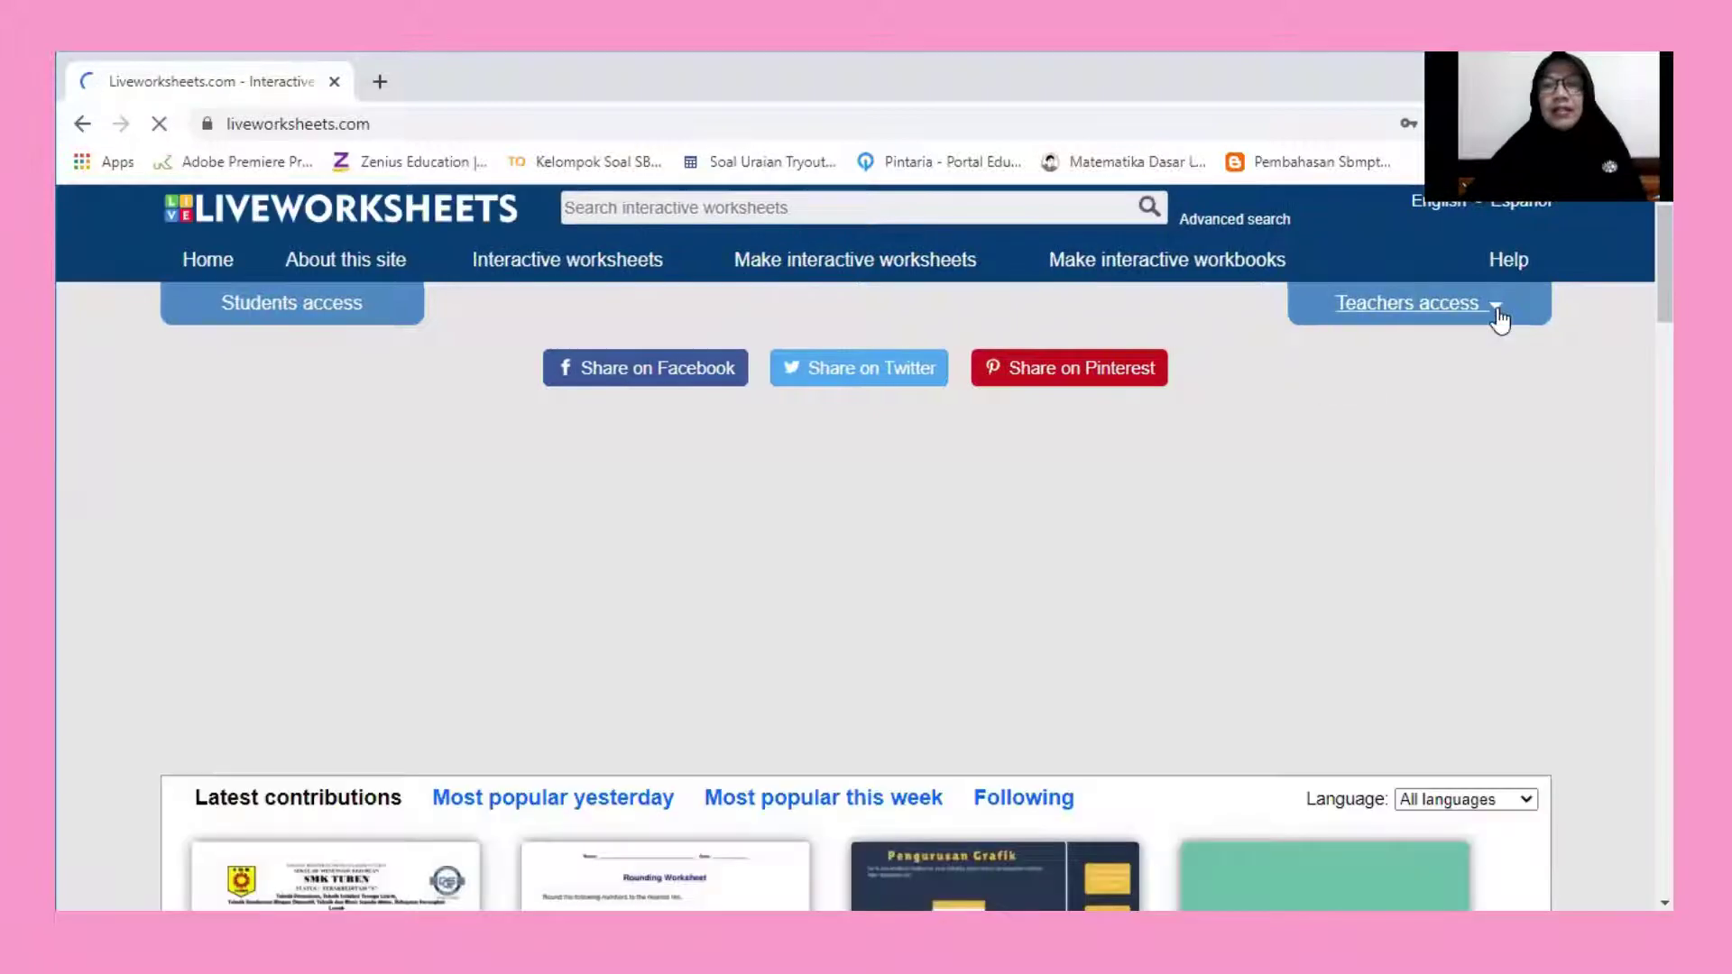
# Open the registration form for new teacher accounts
pyautogui.click(1498, 314)
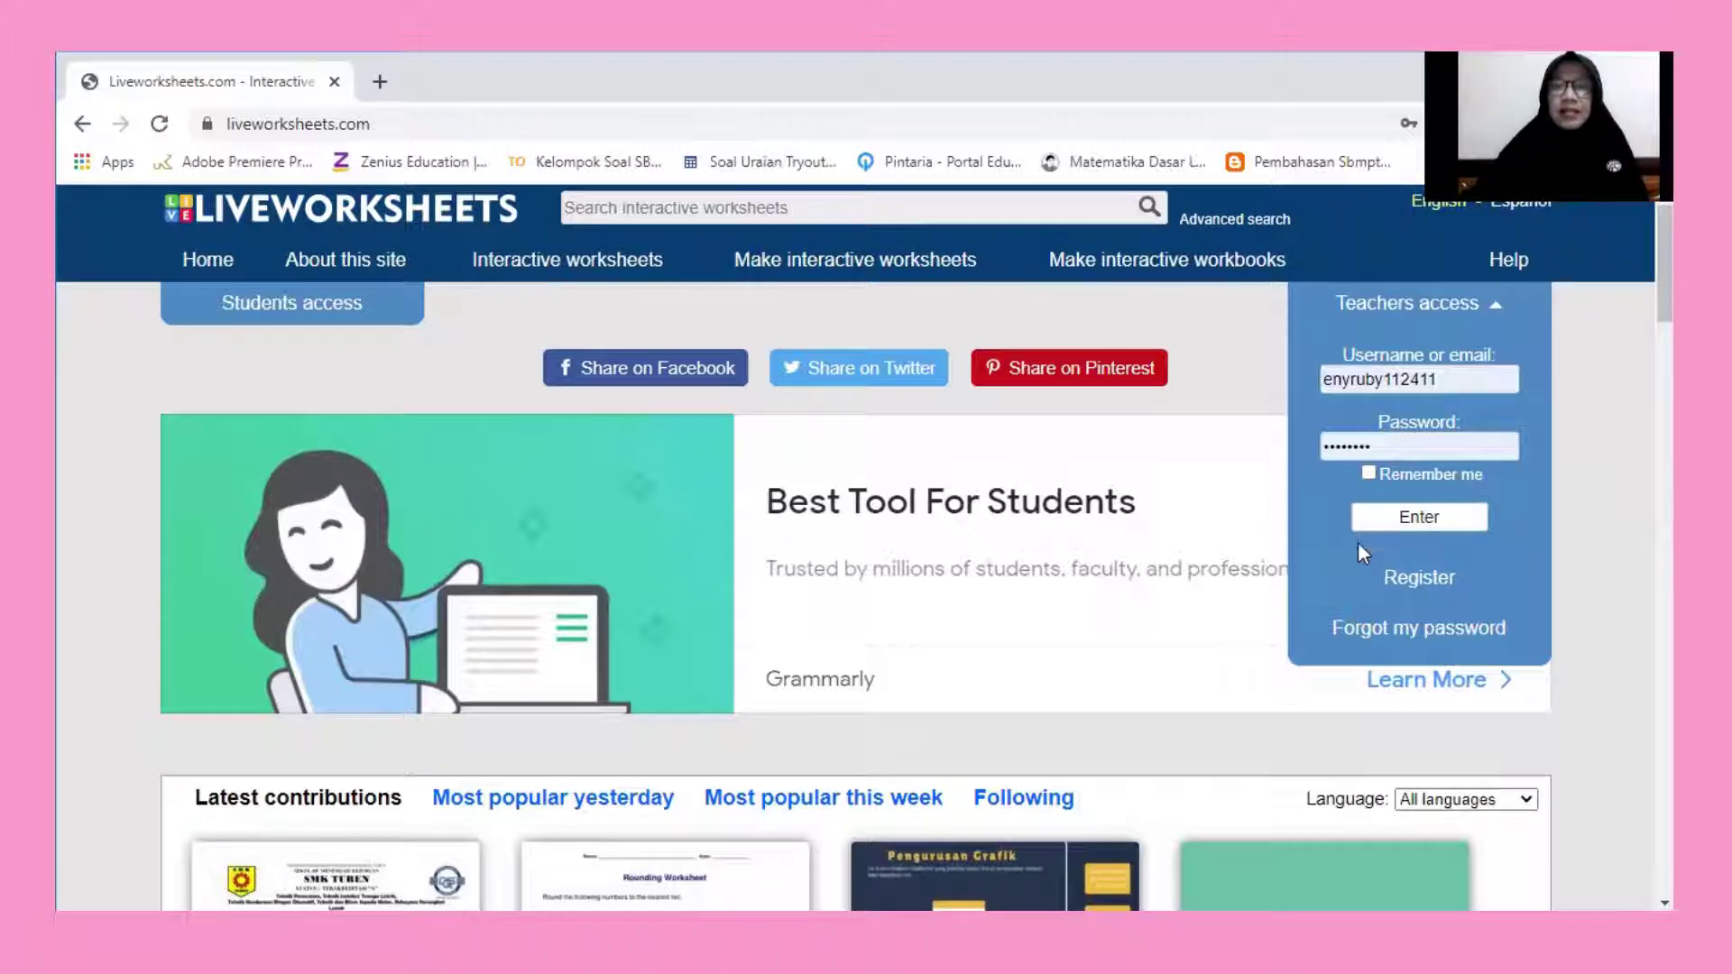
pyautogui.click(1397, 579)
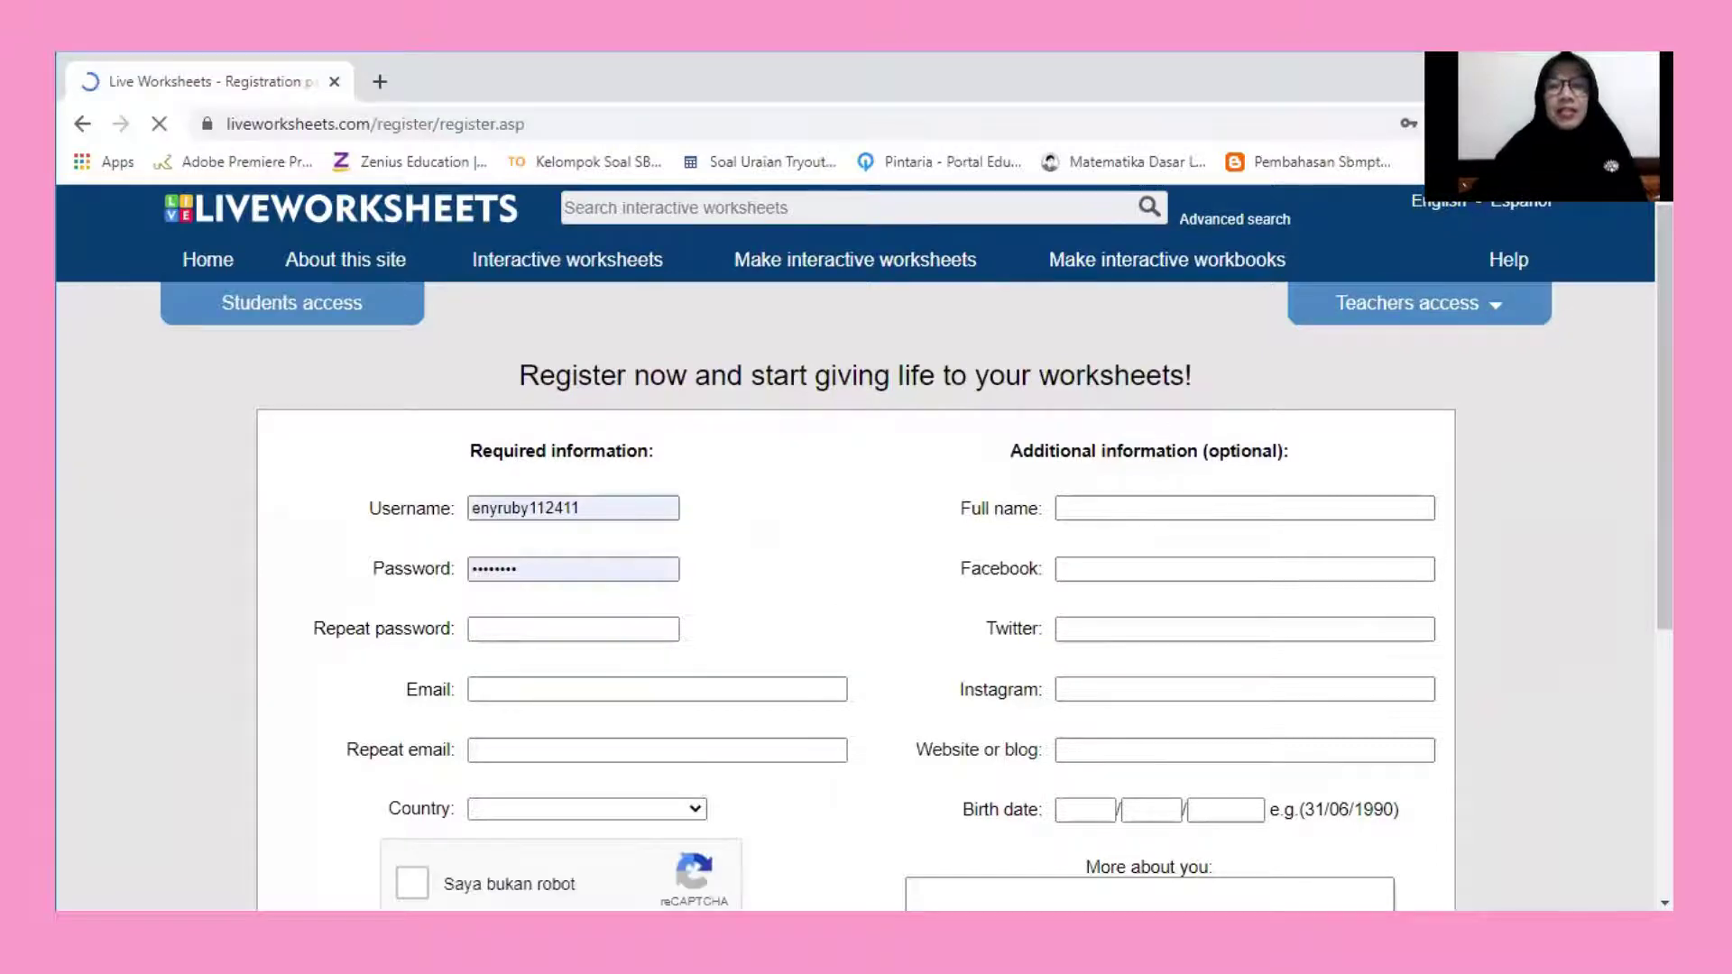
# Dismiss the username alert and log in to the teacher account with the prefilled credentials
pyautogui.click(1497, 316)
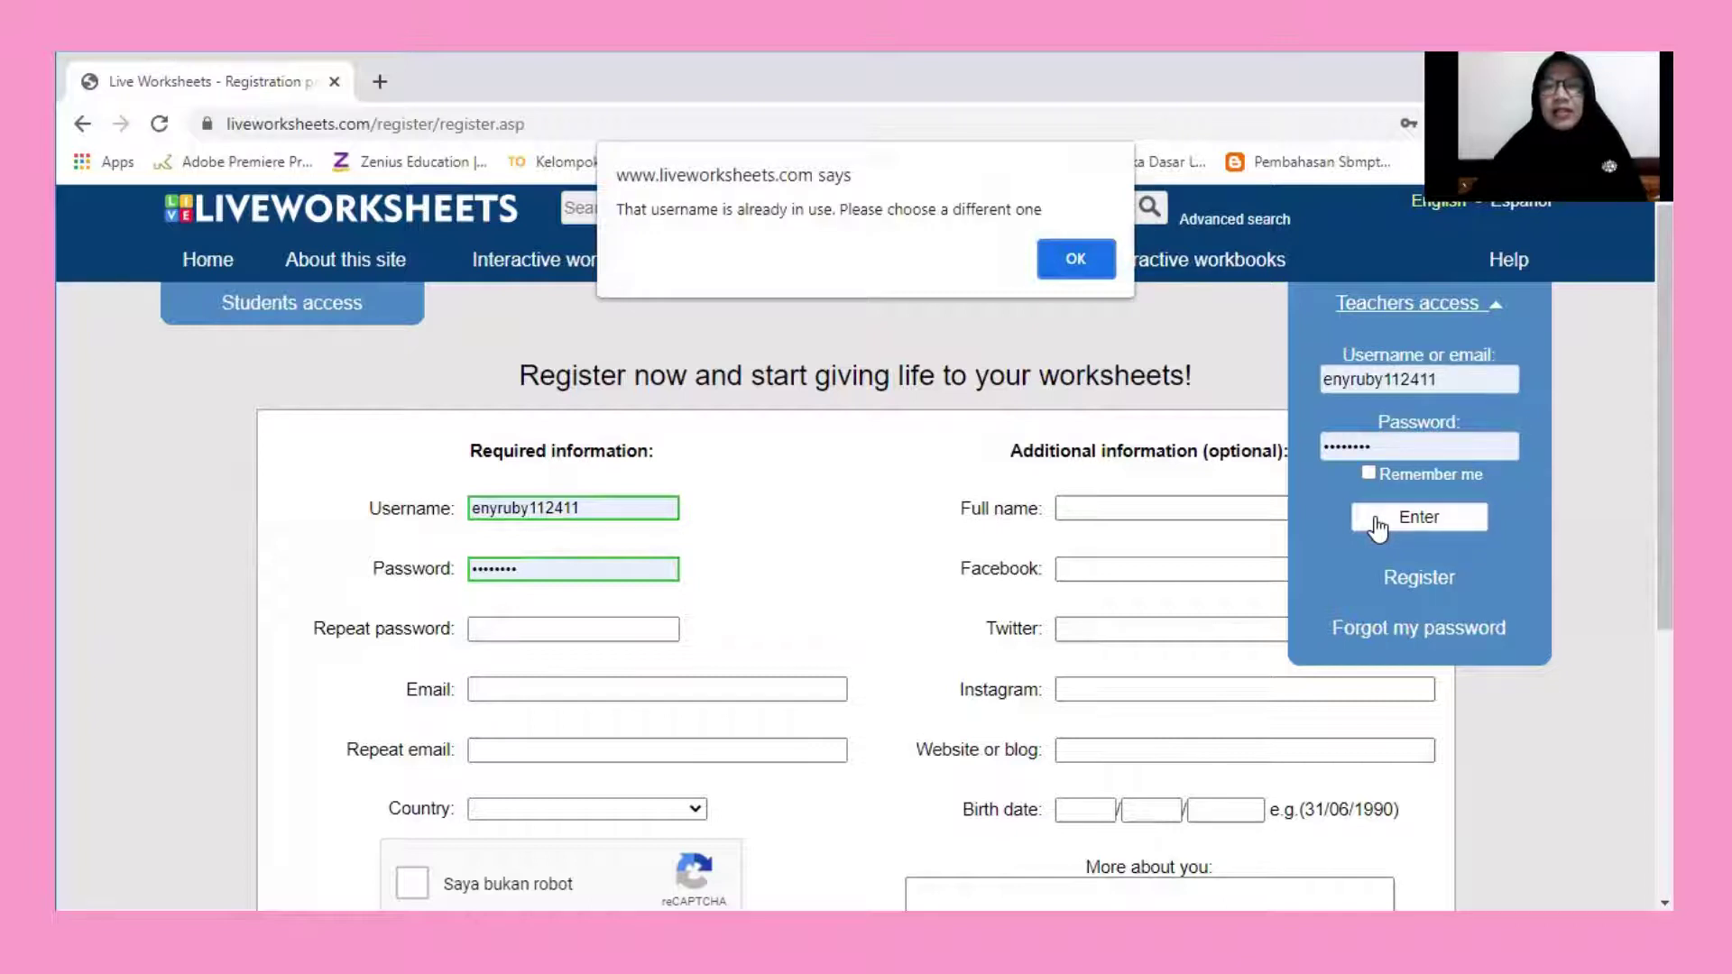
pyautogui.click(1079, 259)
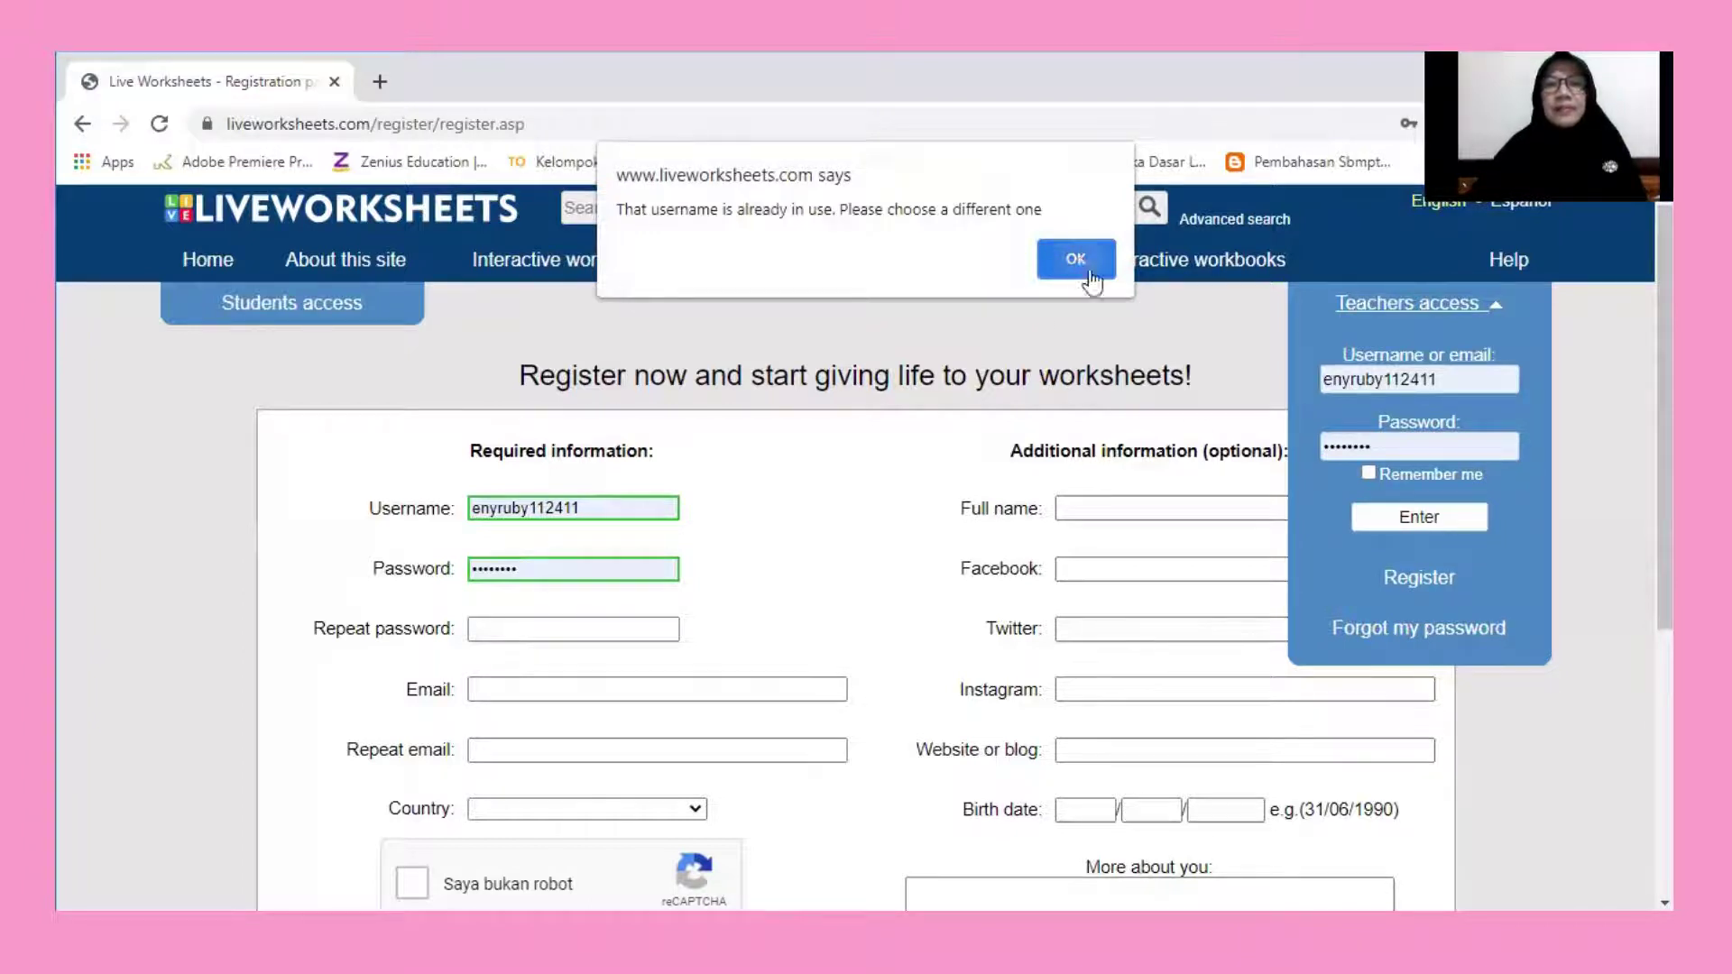
pyautogui.click(1498, 307)
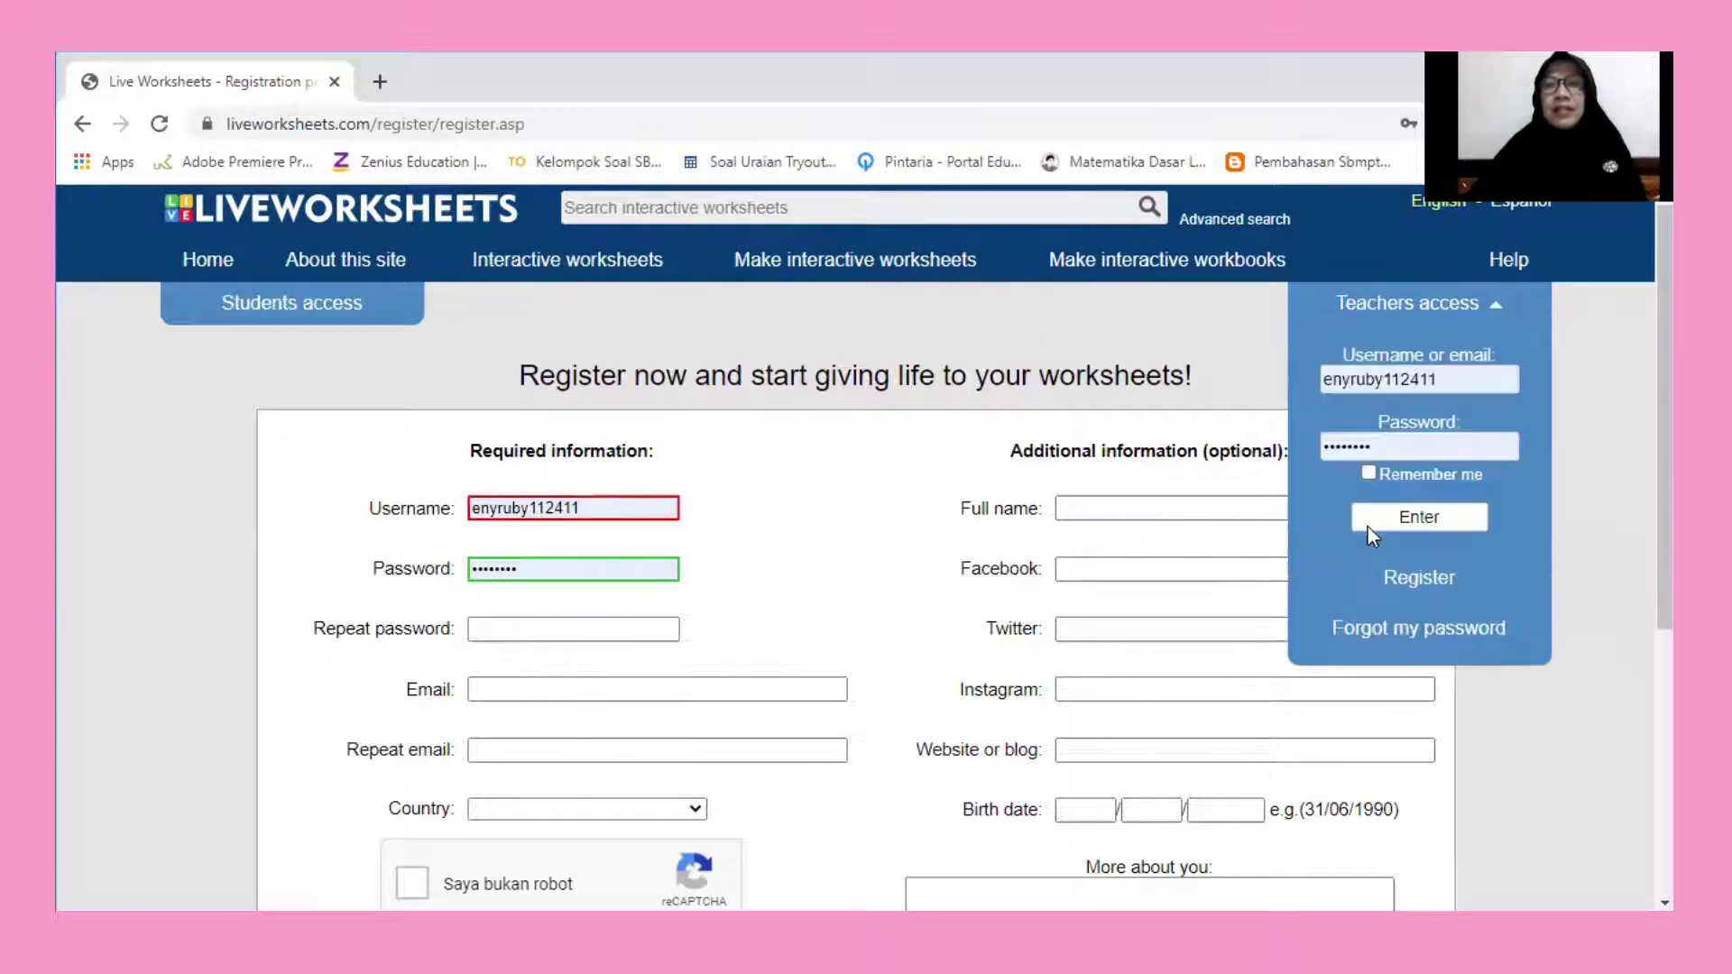
pyautogui.click(1368, 527)
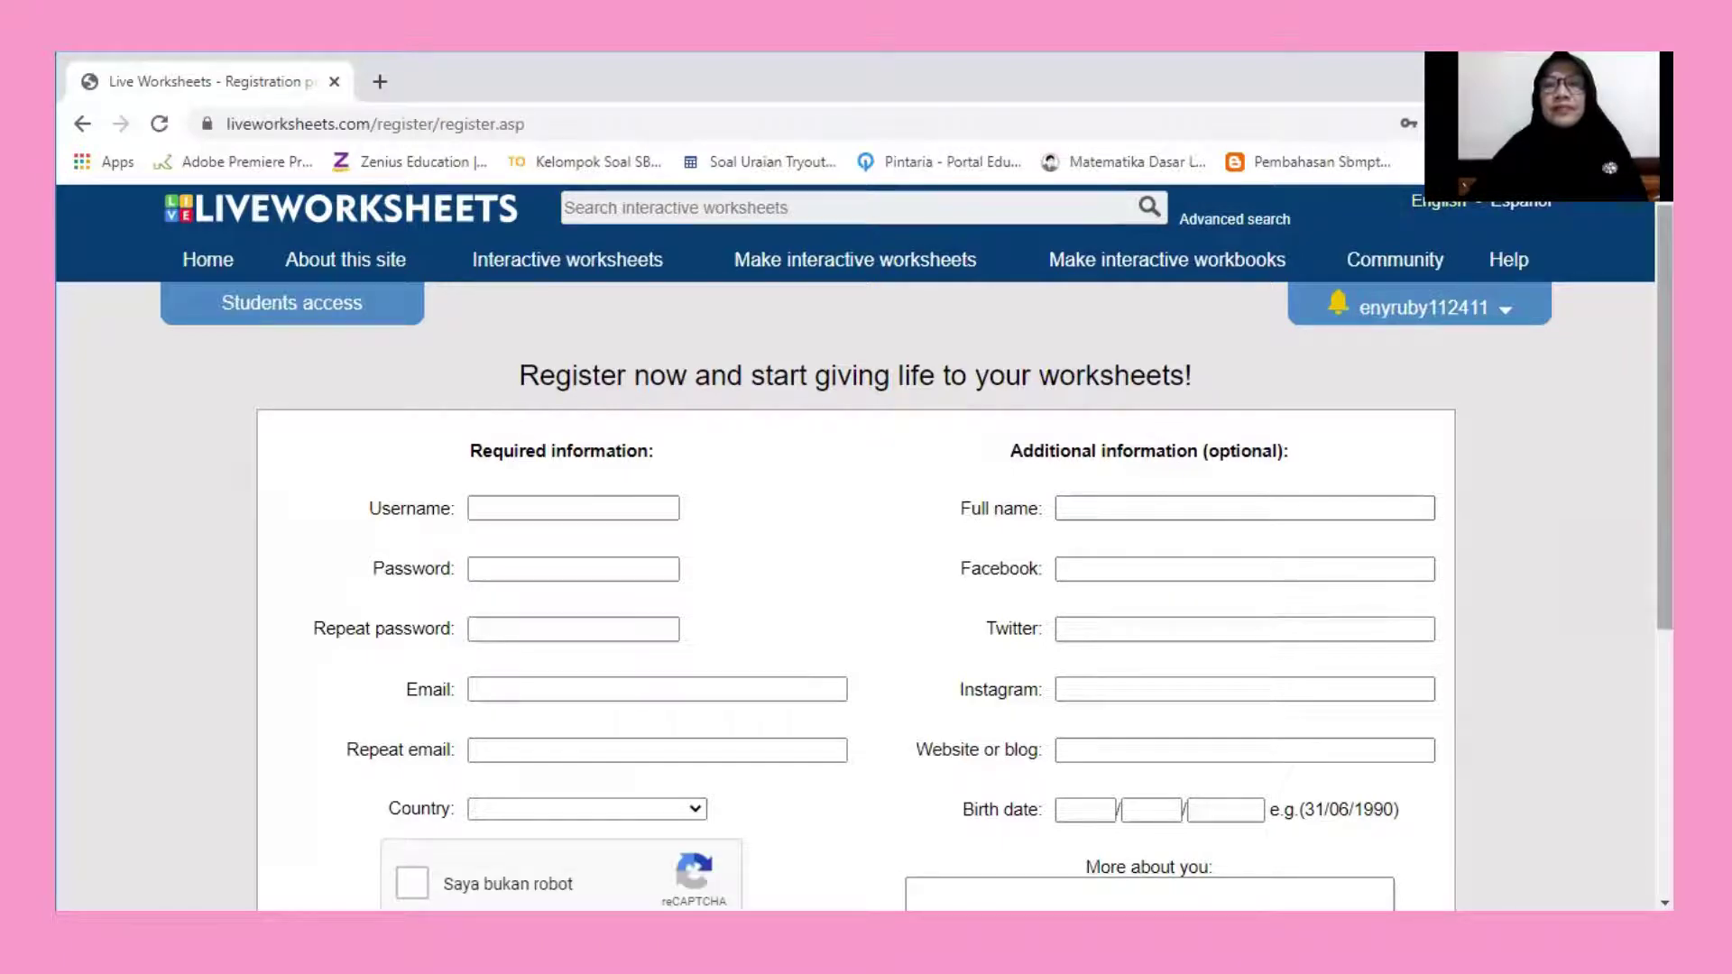
# Review the required and optional fields of the registration form down to the terms of use
pyautogui.scroll(-2, 865, 541)
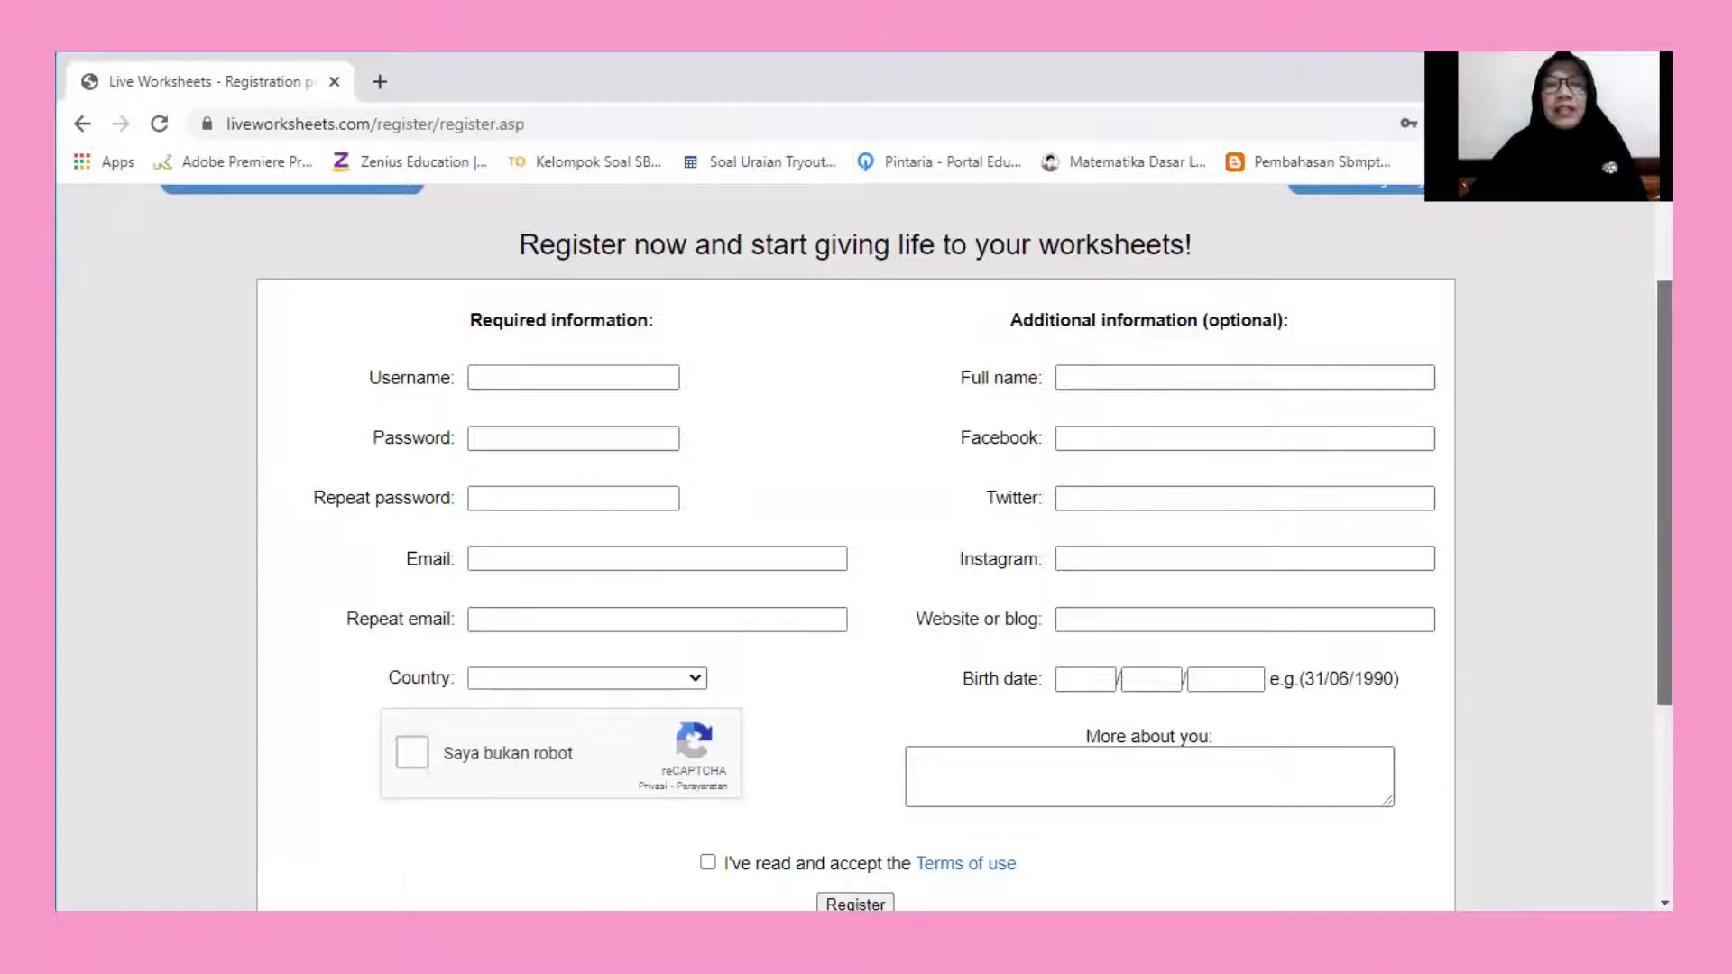
pyautogui.scroll(-3, 864, 541)
pyautogui.scroll(5, 864, 541)
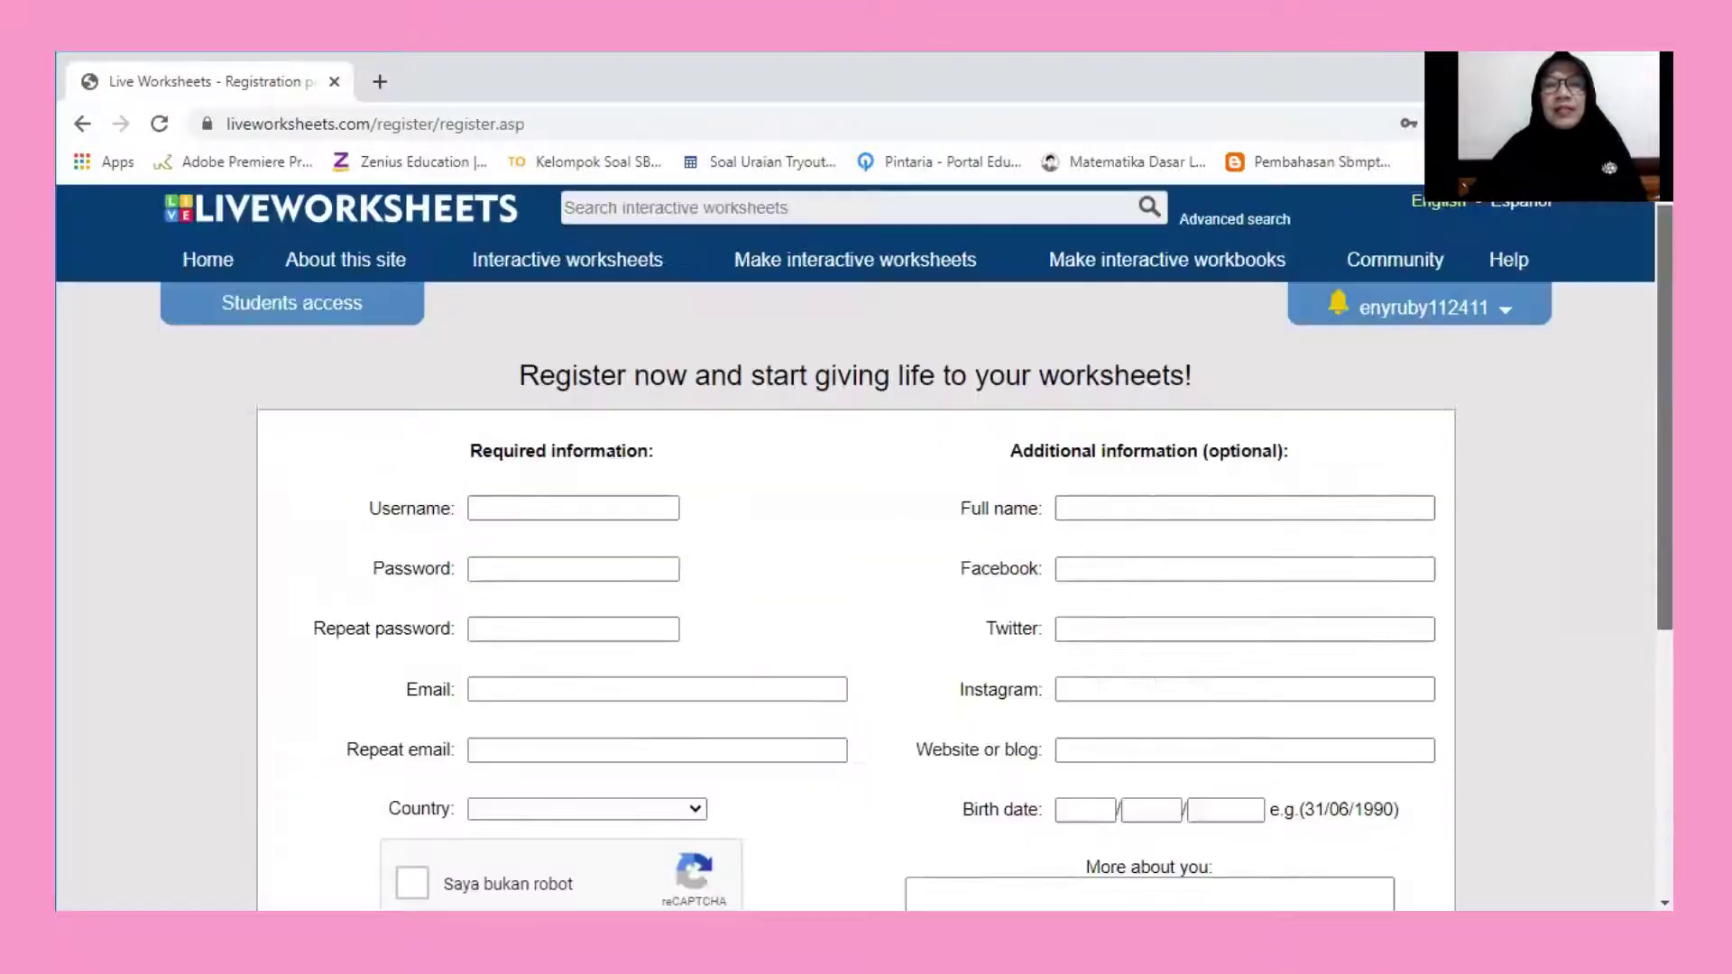
pyautogui.scroll(-1, 1626, 457)
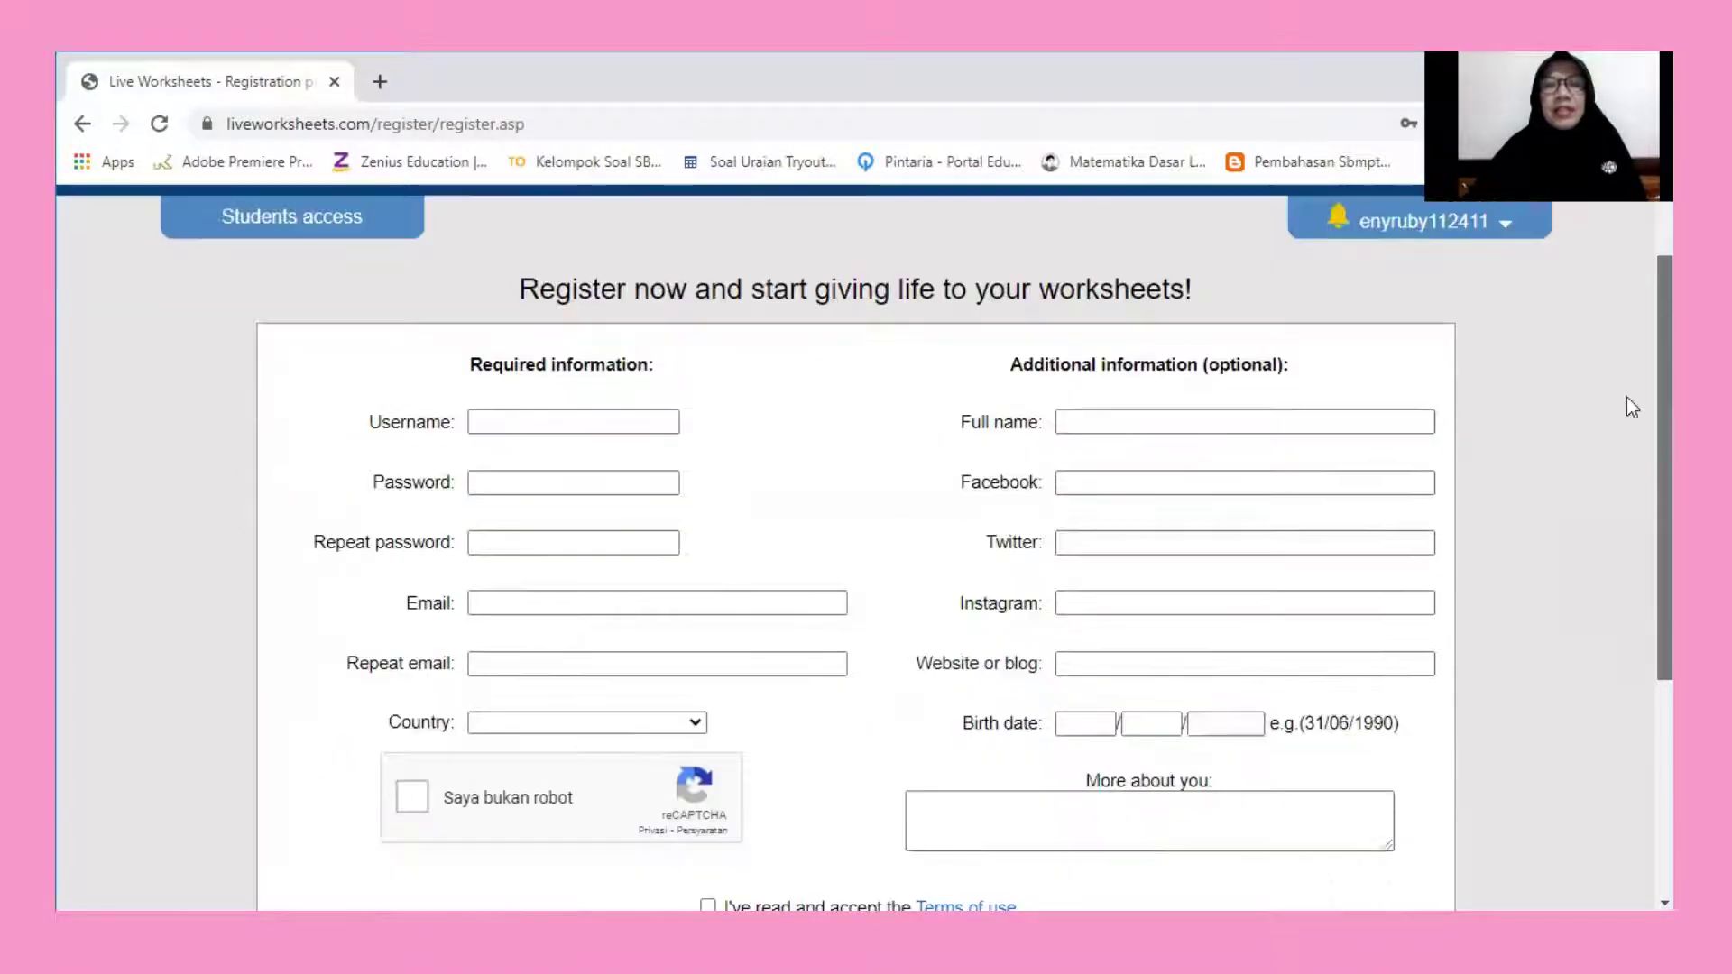
pyautogui.scroll(1, 1629, 429)
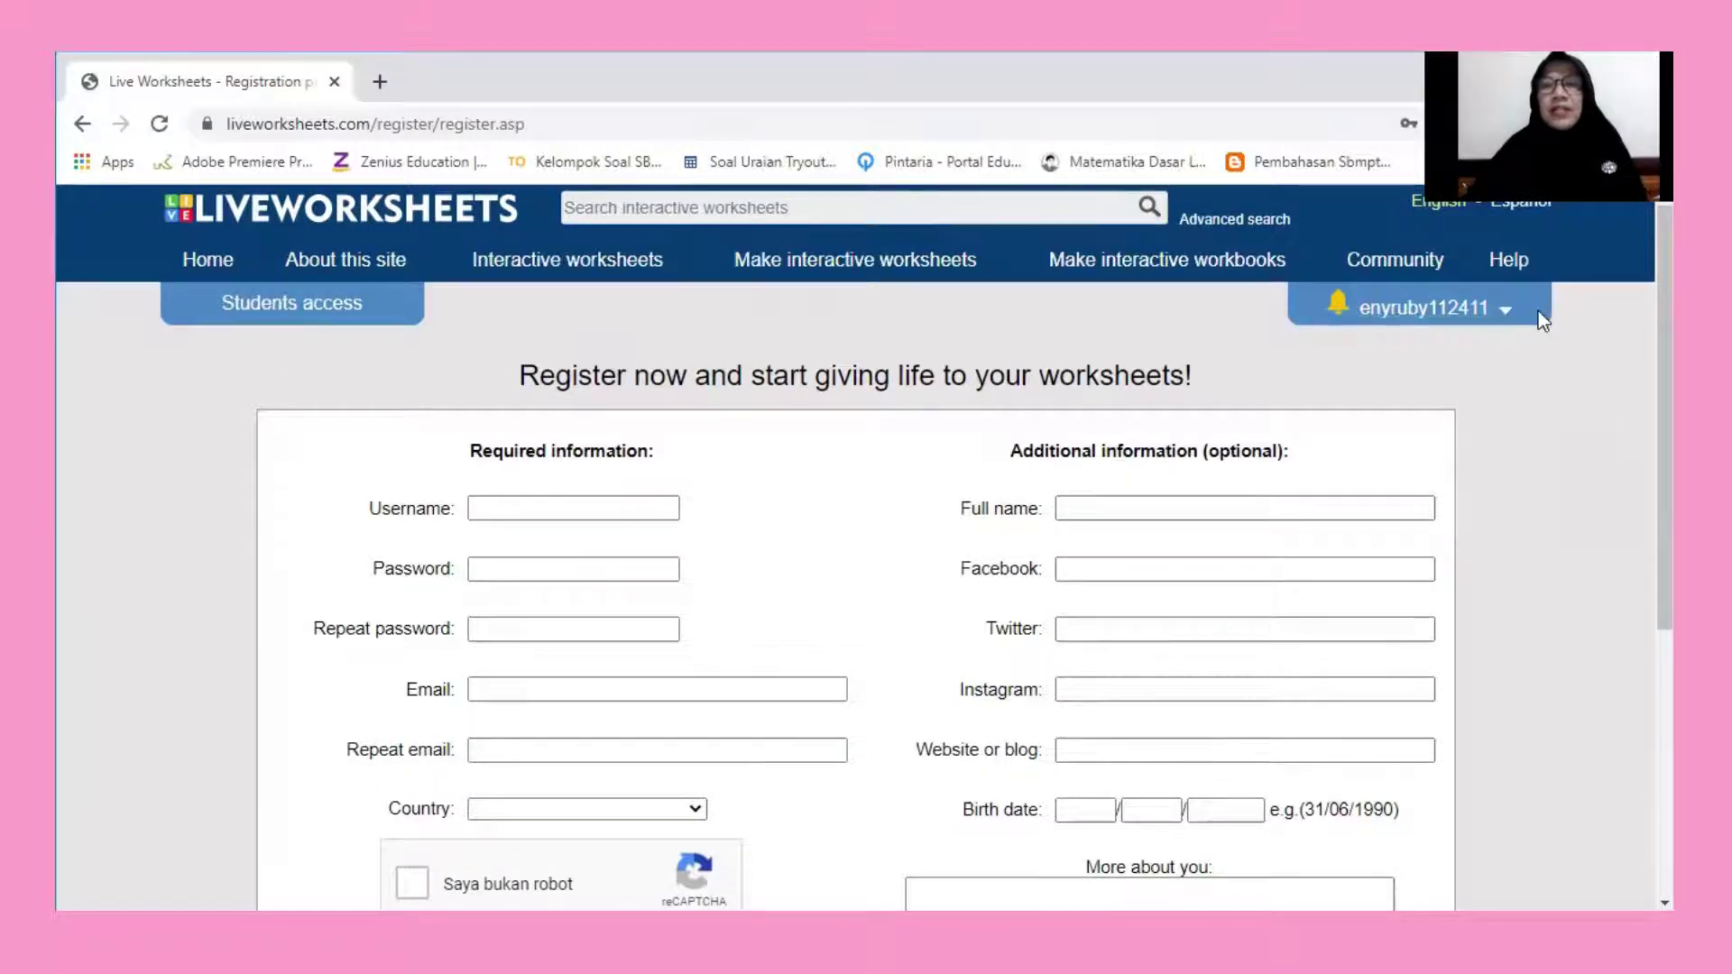
# Open the shared worksheet Lkpd Pola Bilangan 8 from the account's own worksheets and copy its link
pyautogui.click(1491, 318)
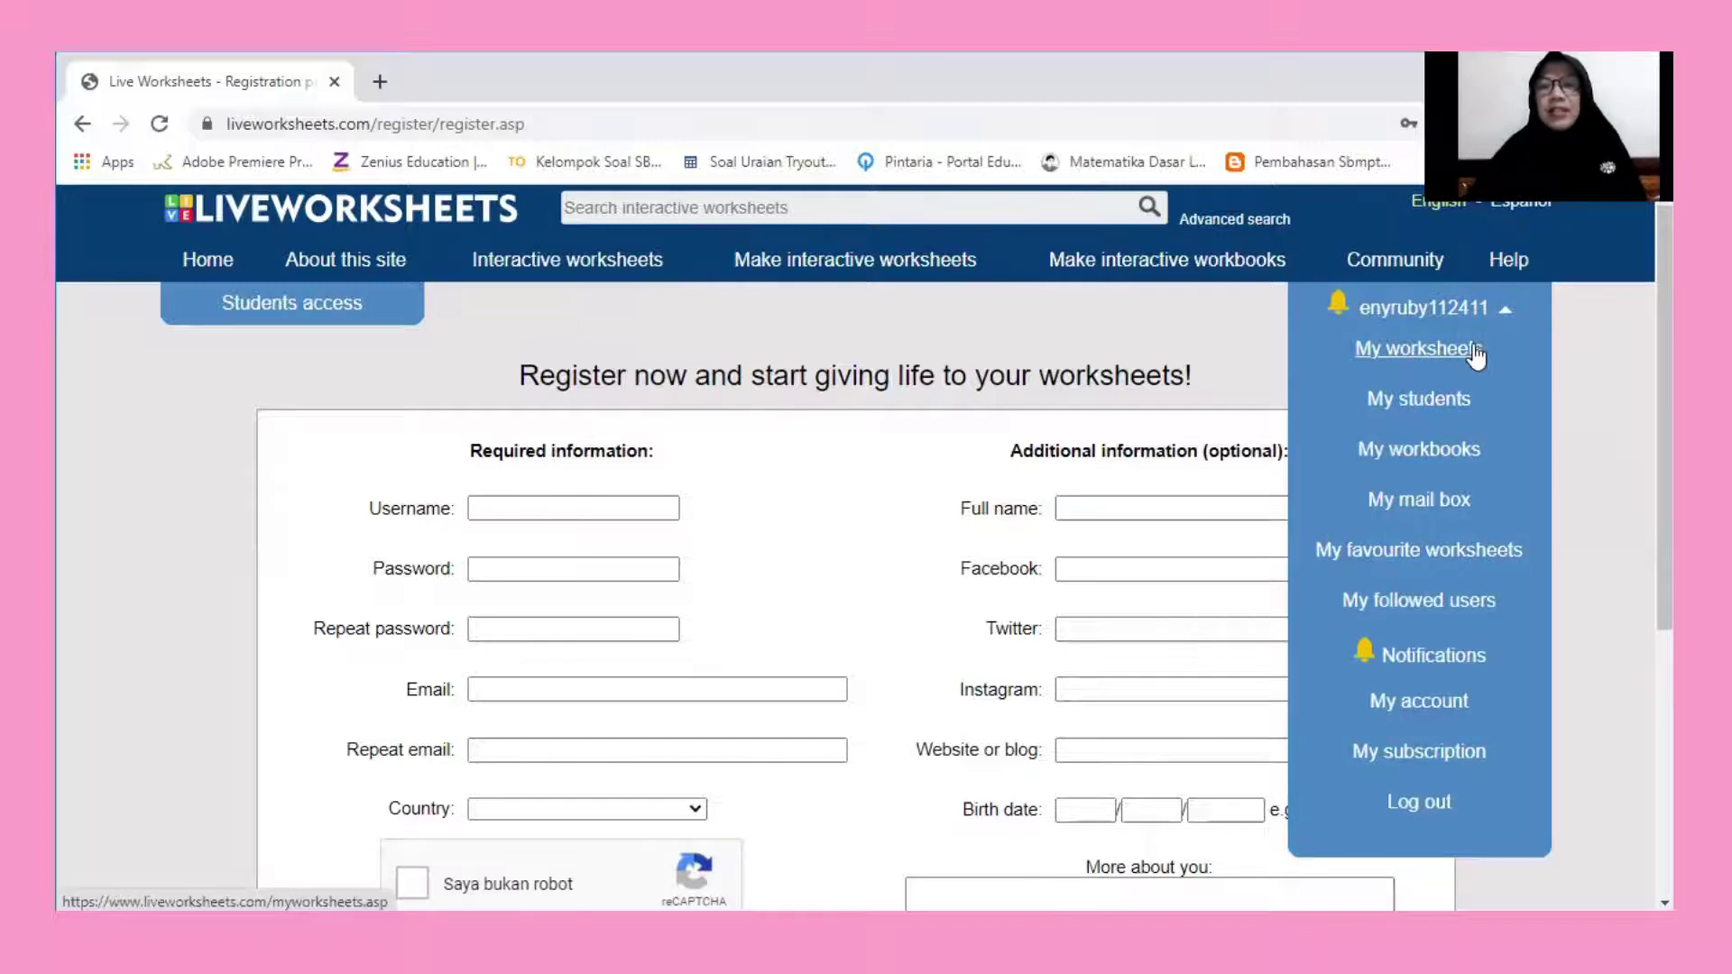
pyautogui.click(1474, 352)
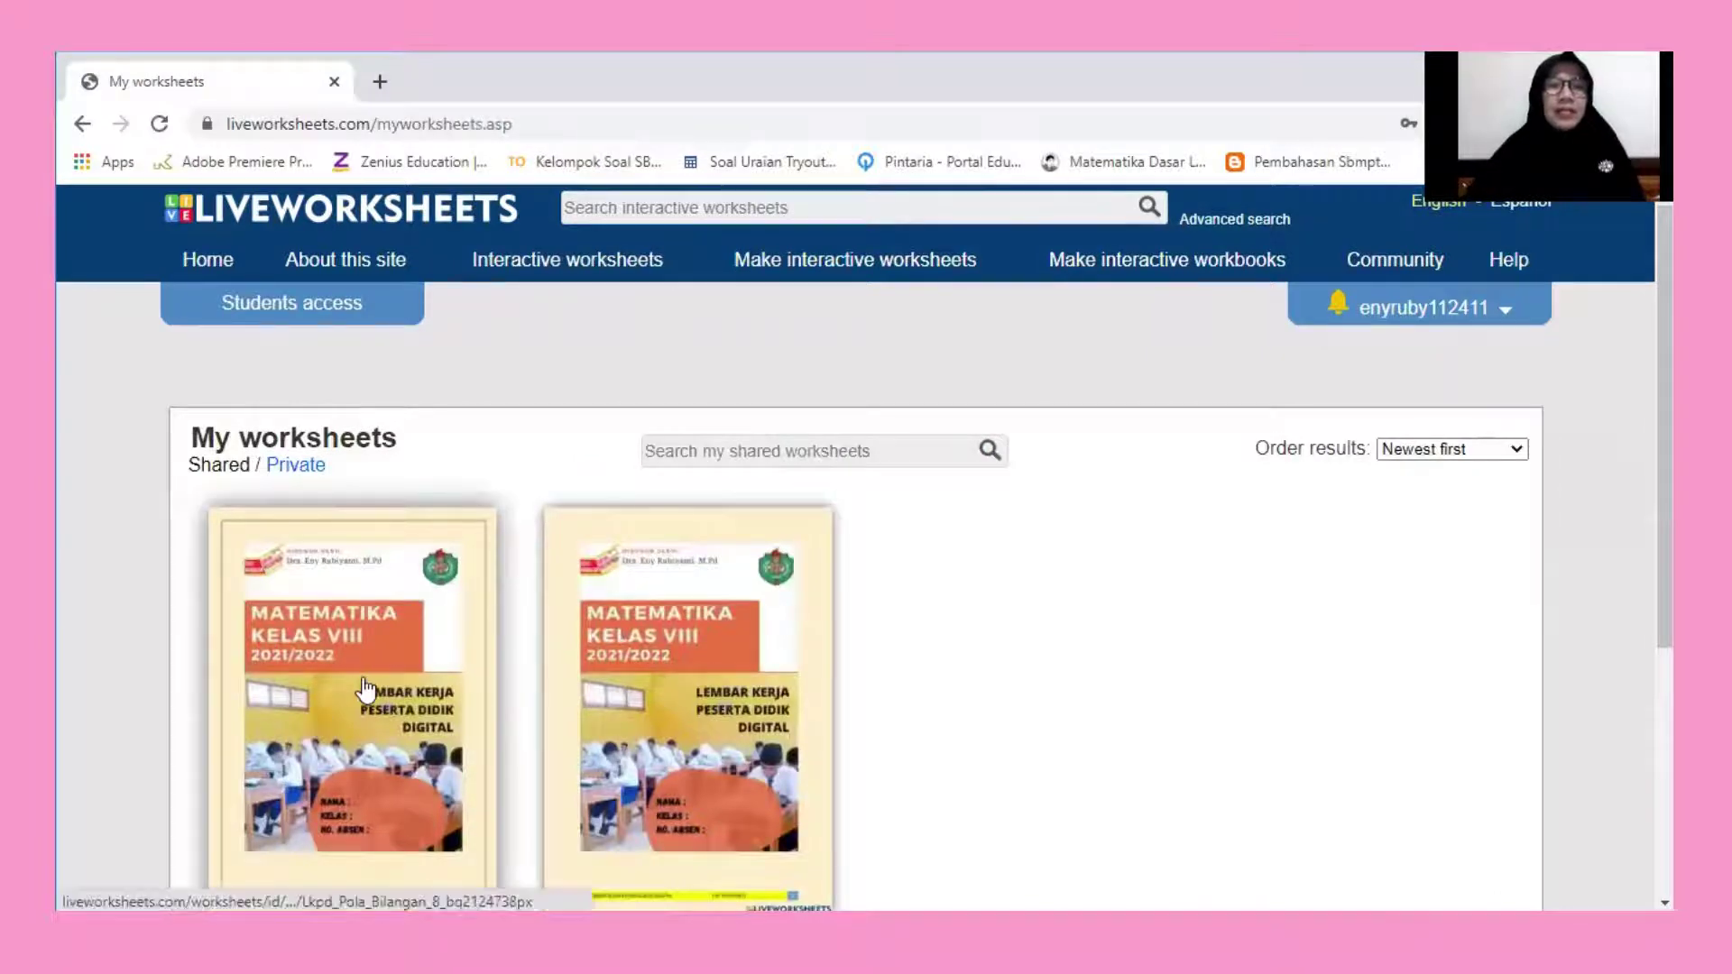
pyautogui.moveTo(365, 685)
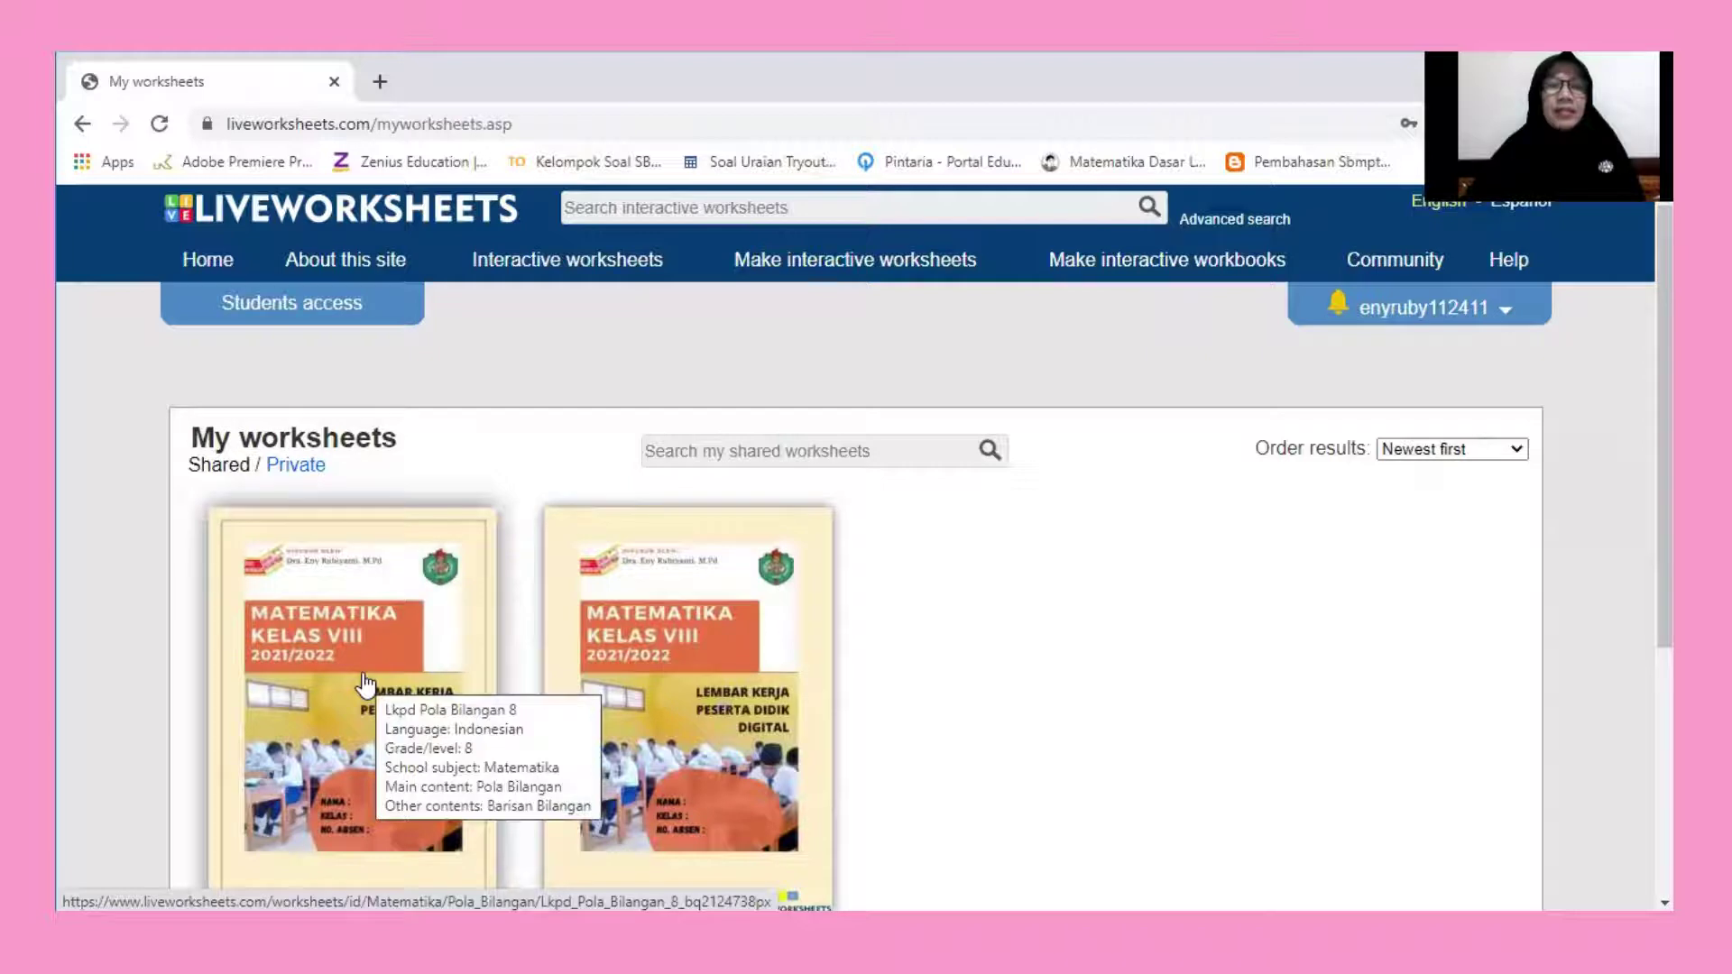
pyautogui.click(366, 686)
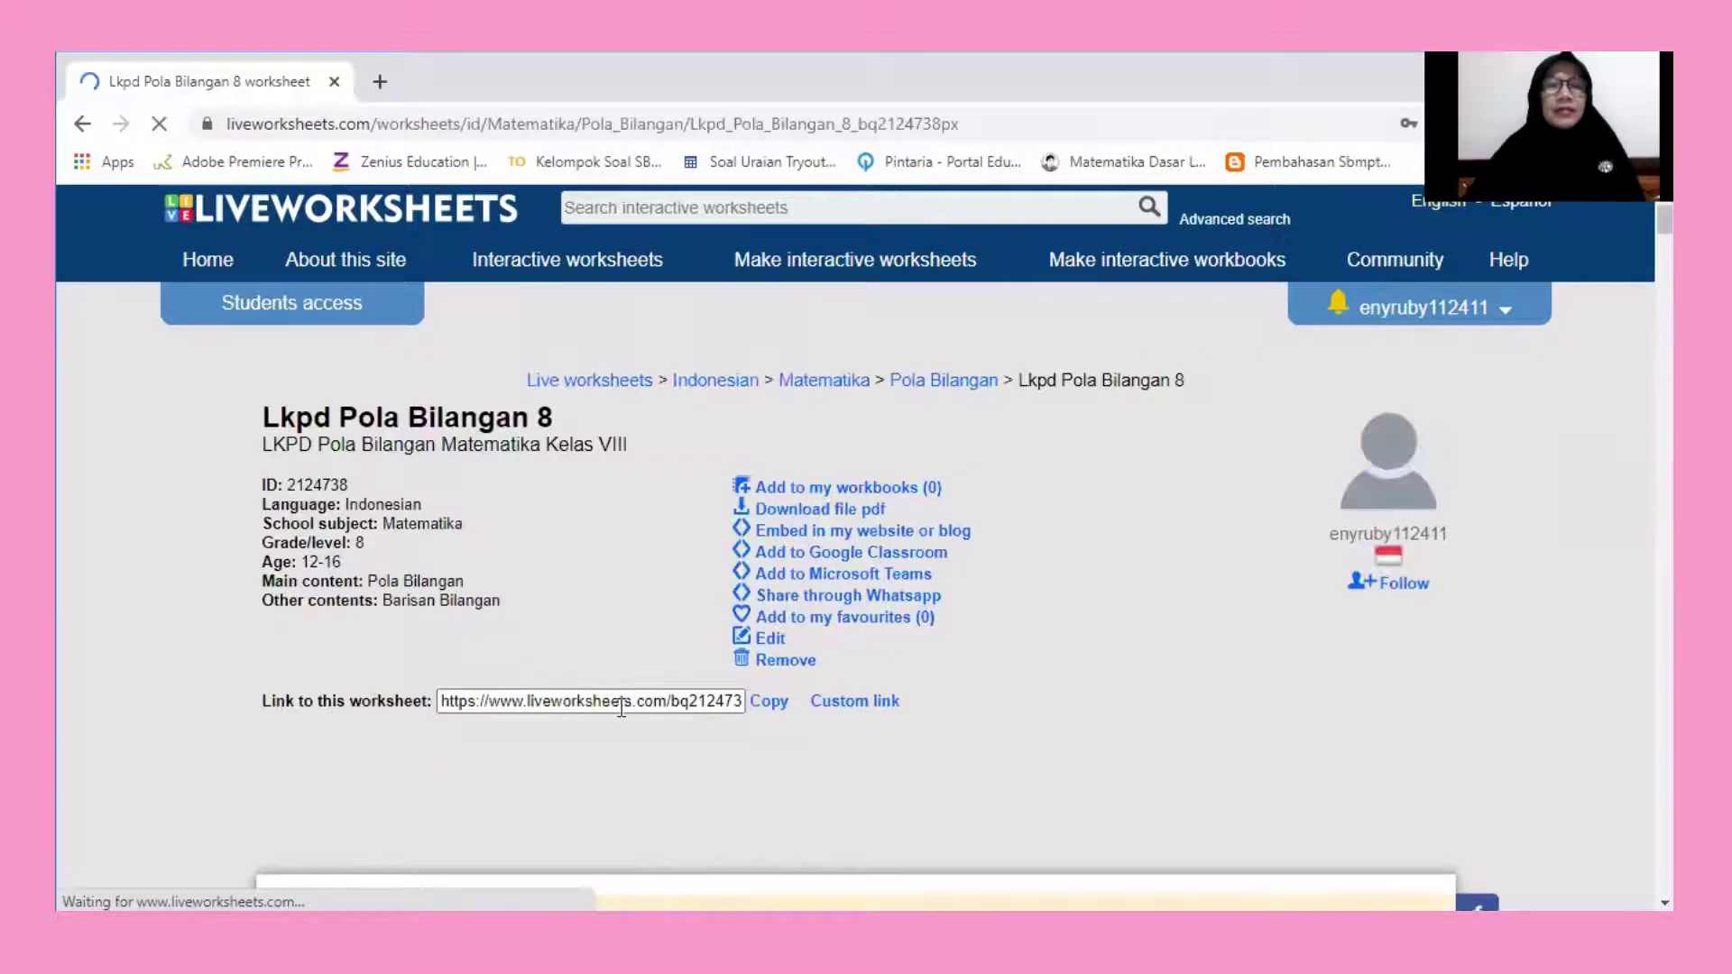
pyautogui.click(769, 708)
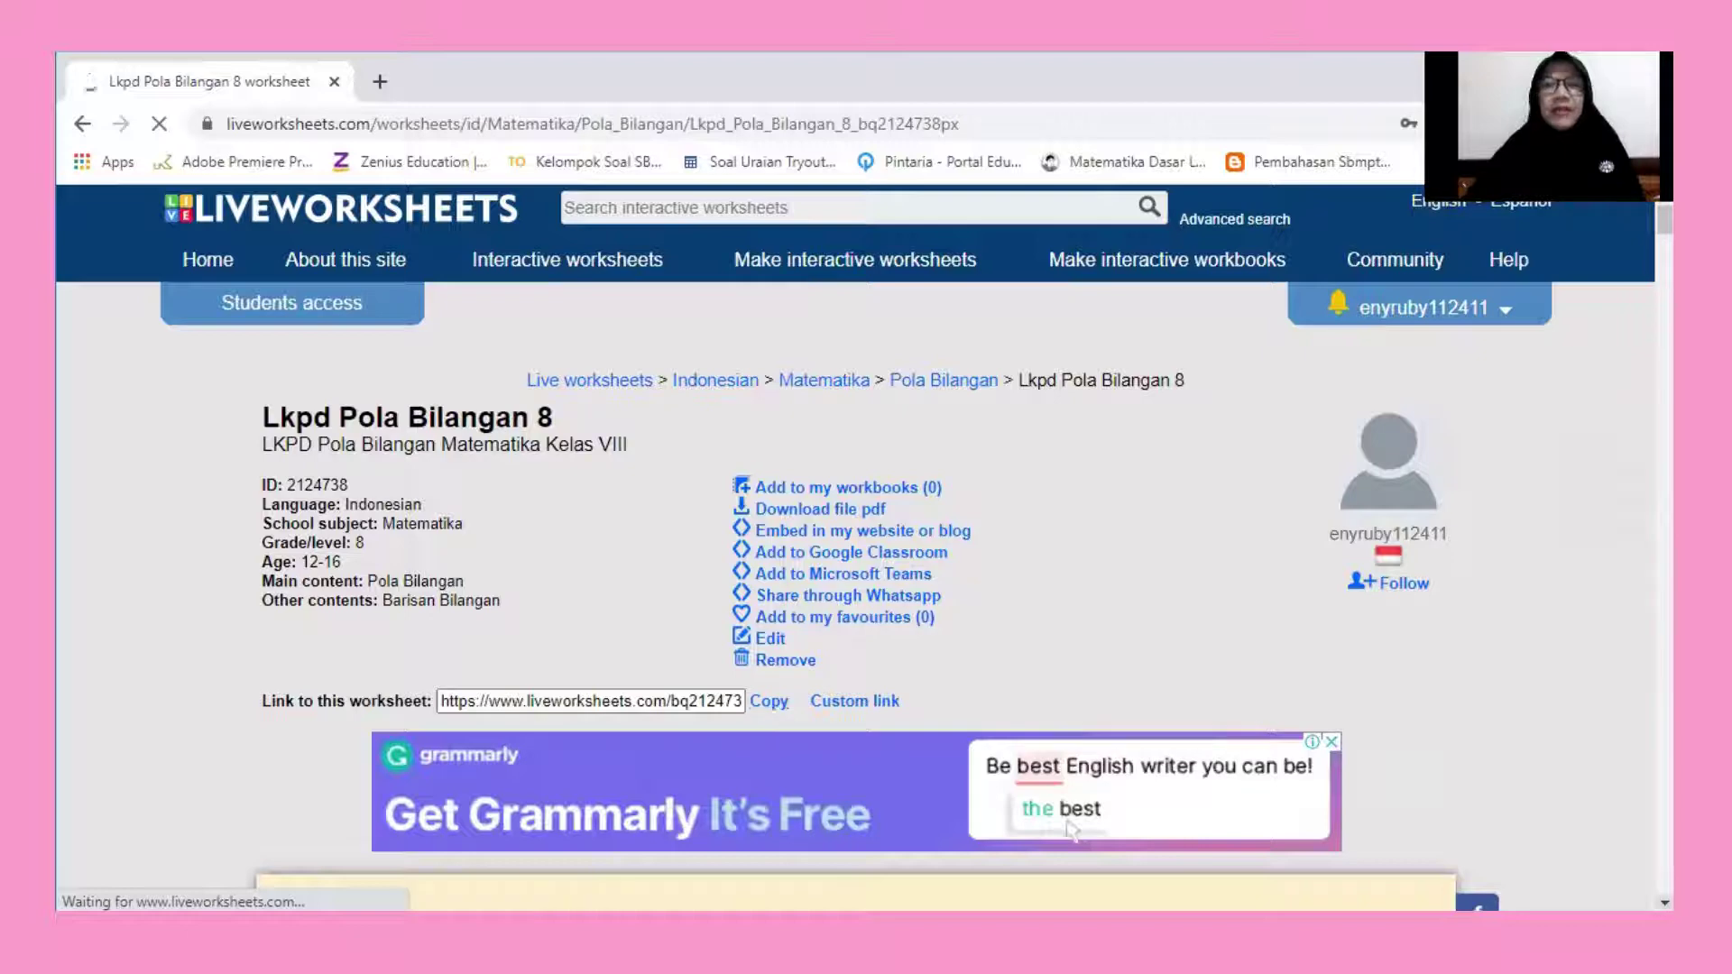
# Look through the worksheet's cover page and place the cursor in its NAMA field
pyautogui.scroll(-2, 864, 541)
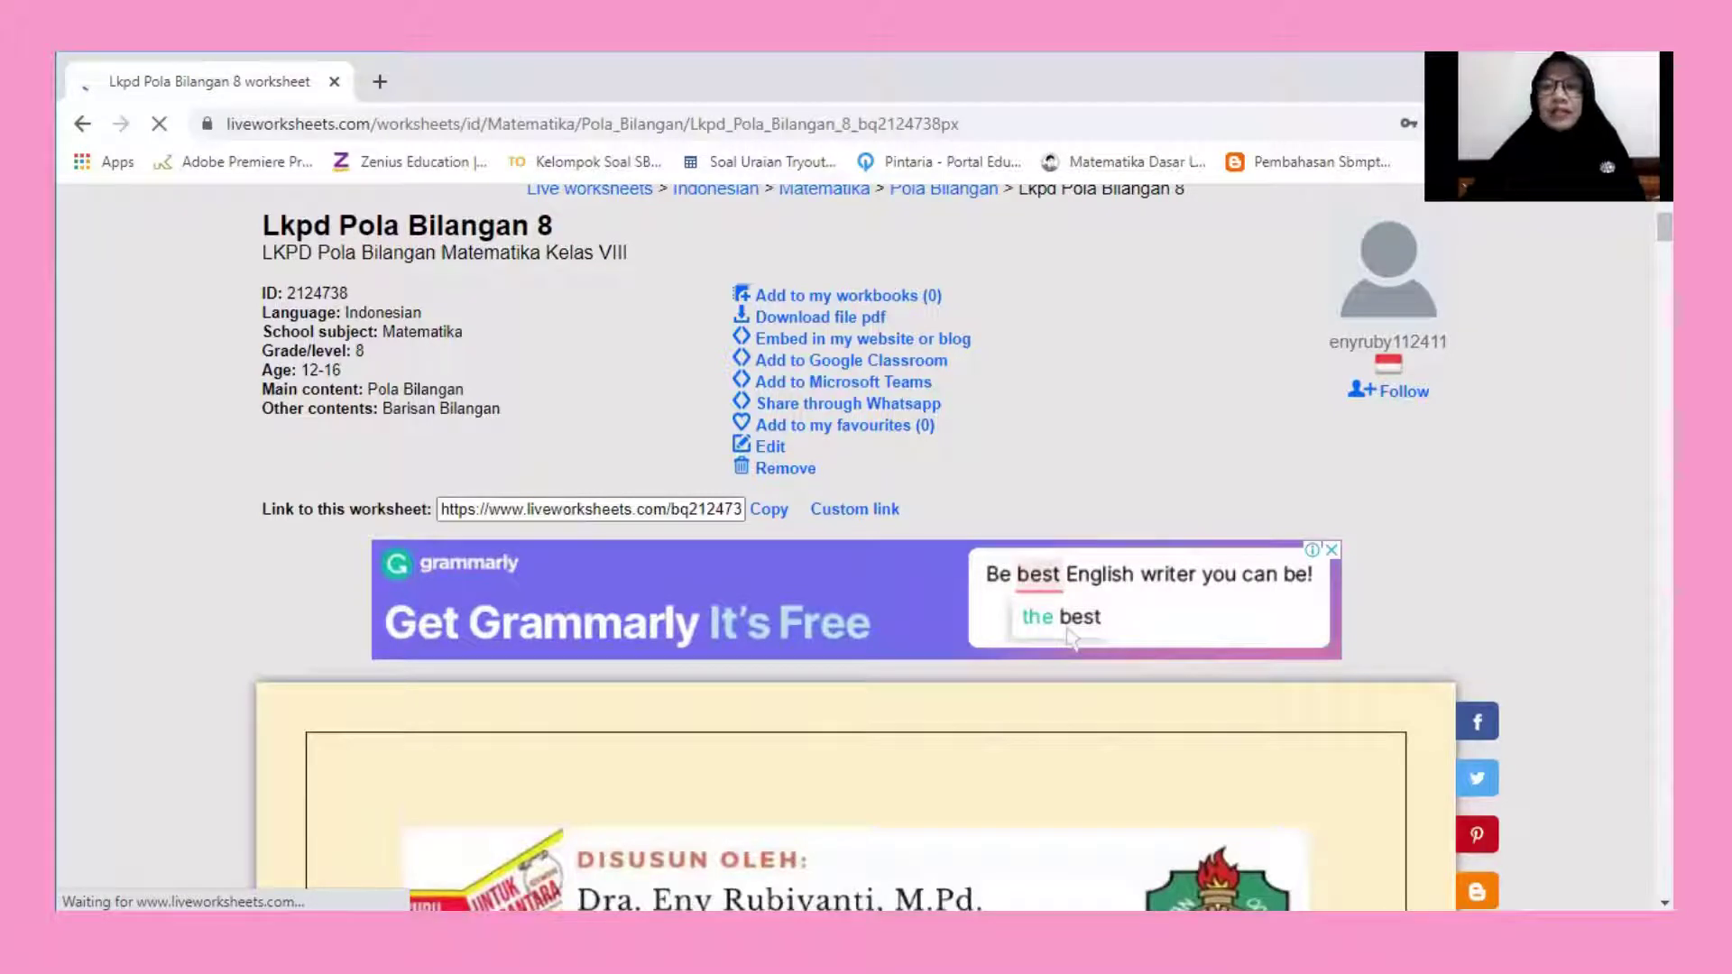
pyautogui.scroll(-1, 960, 548)
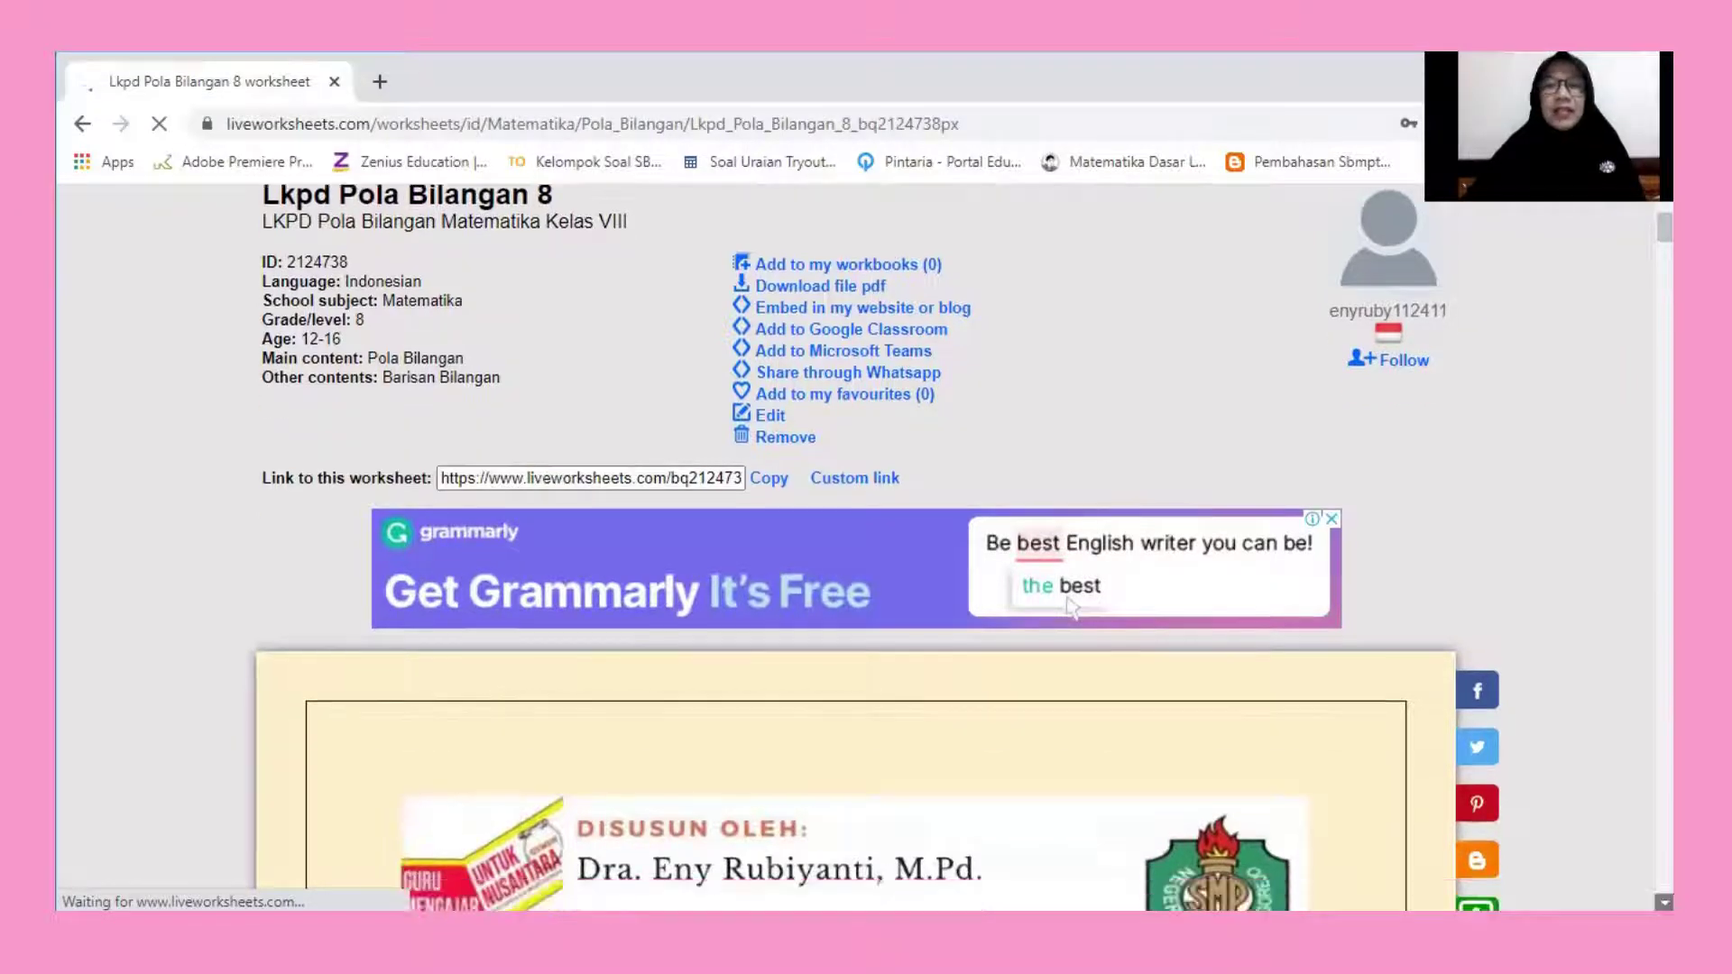
pyautogui.scroll(-4, 866, 542)
pyautogui.scroll(-1, 1070, 221)
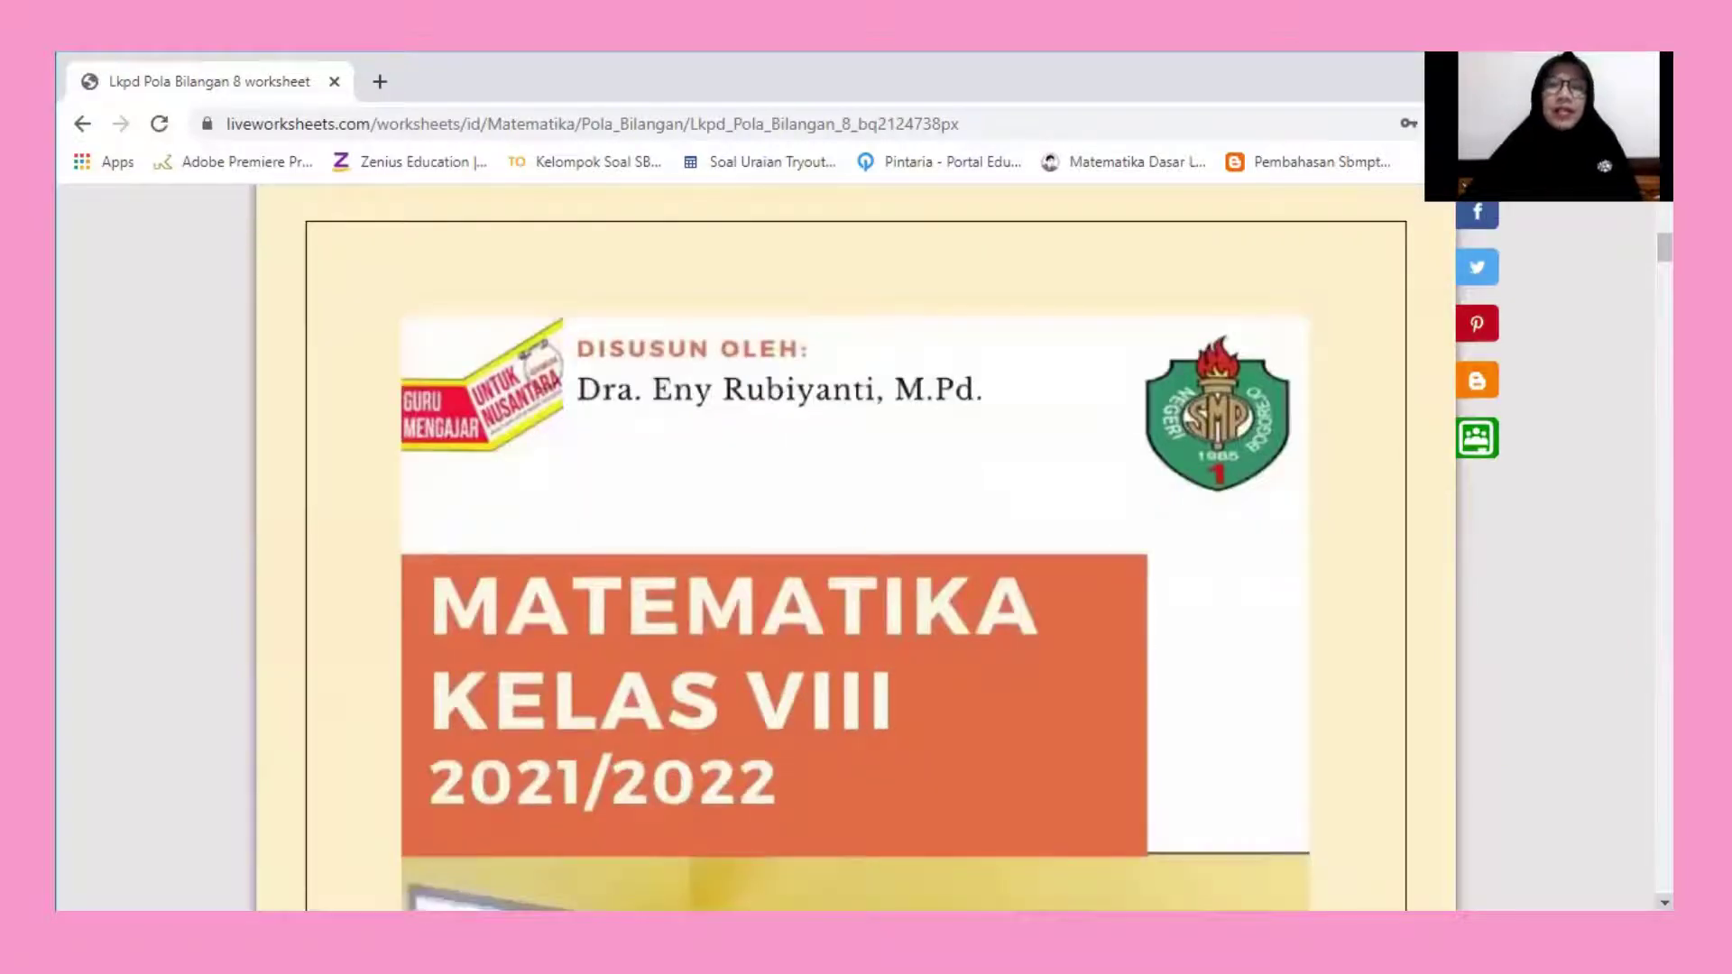
pyautogui.scroll(-1, 855, 549)
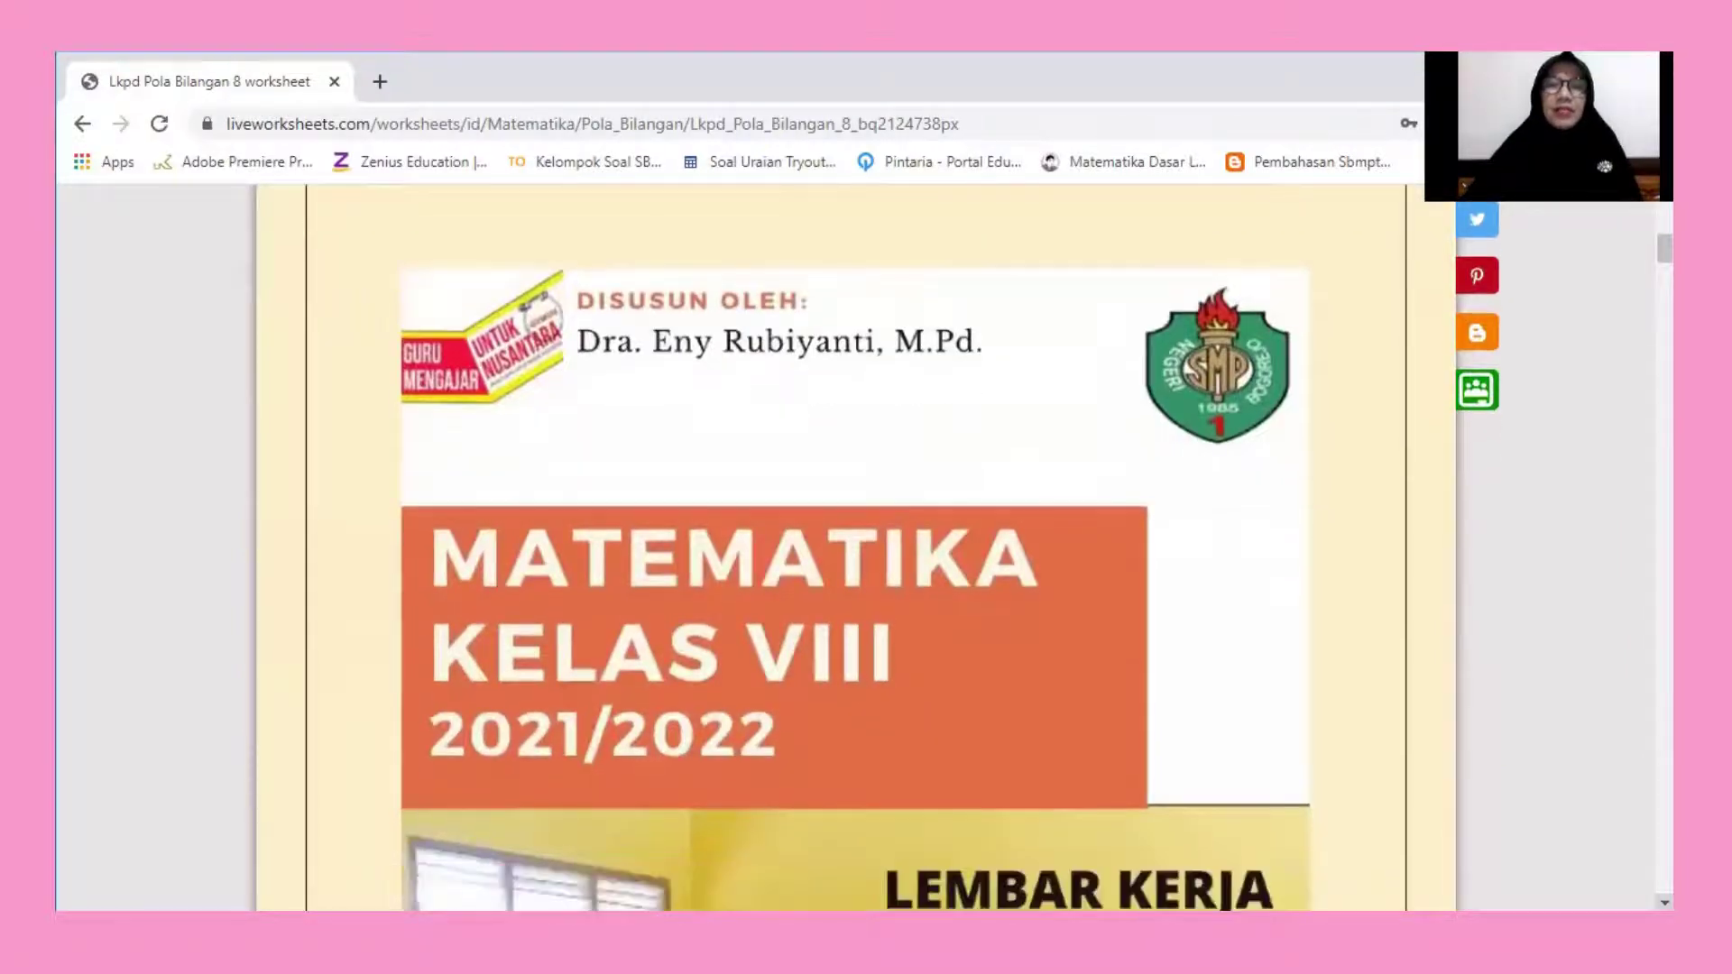
pyautogui.scroll(-1, 1579, 868)
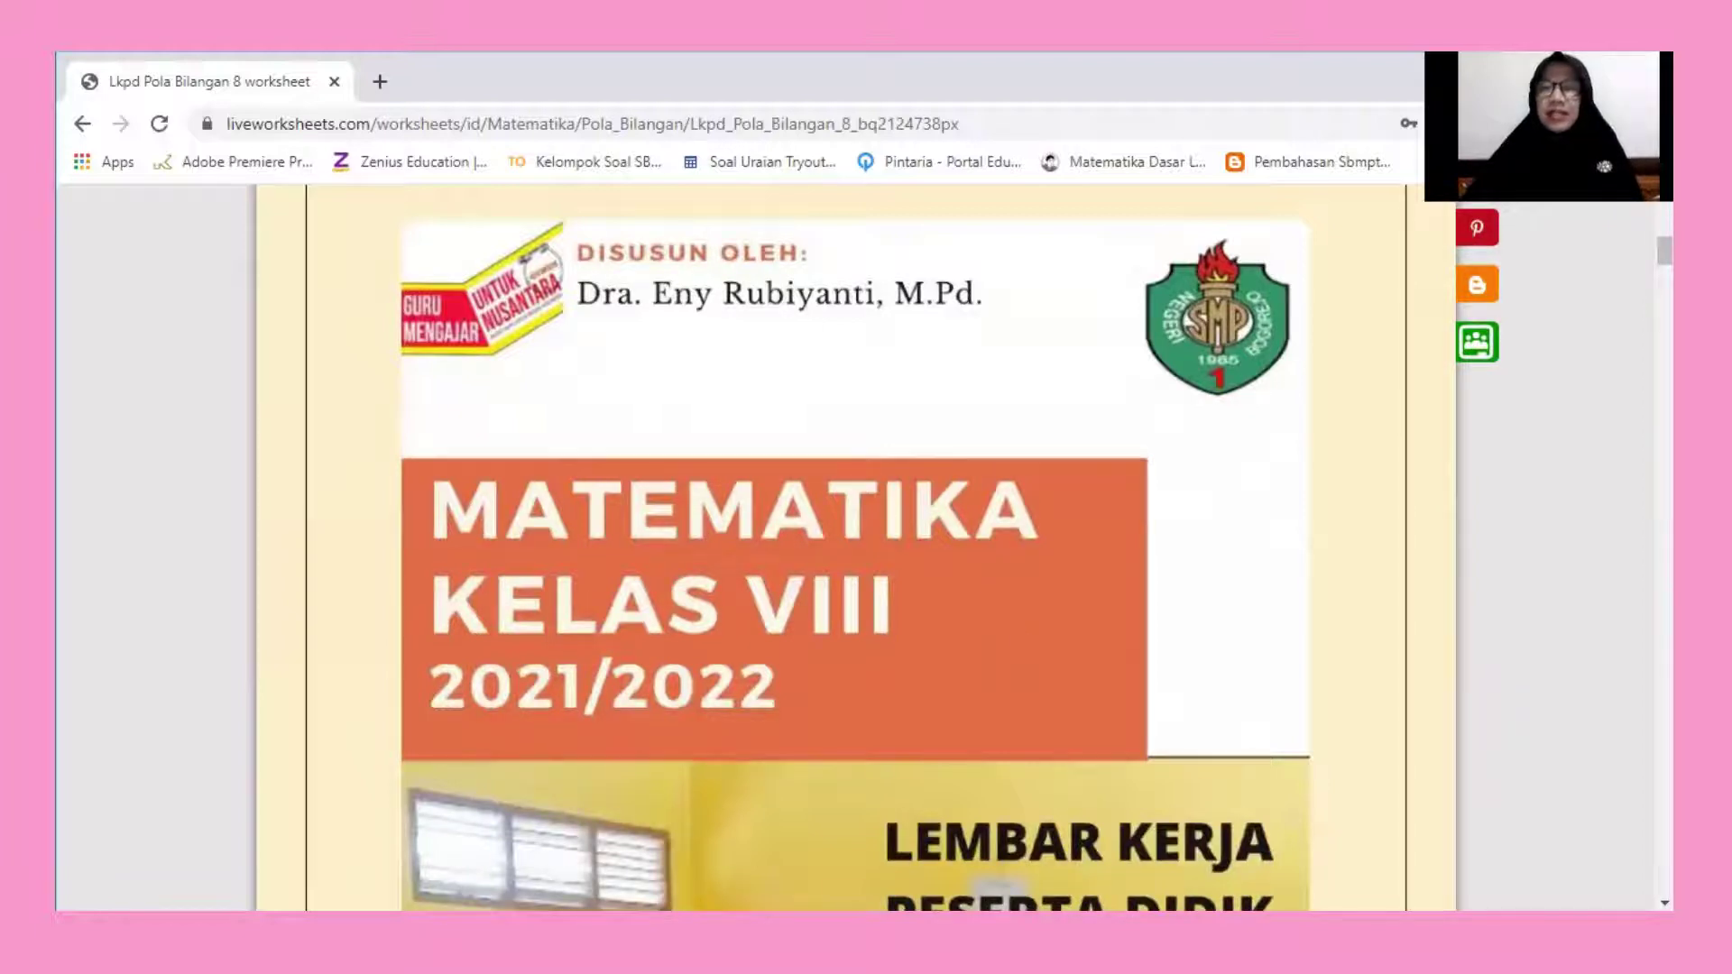
pyautogui.scroll(-1, 1037, 547)
pyautogui.scroll(-3, 1038, 548)
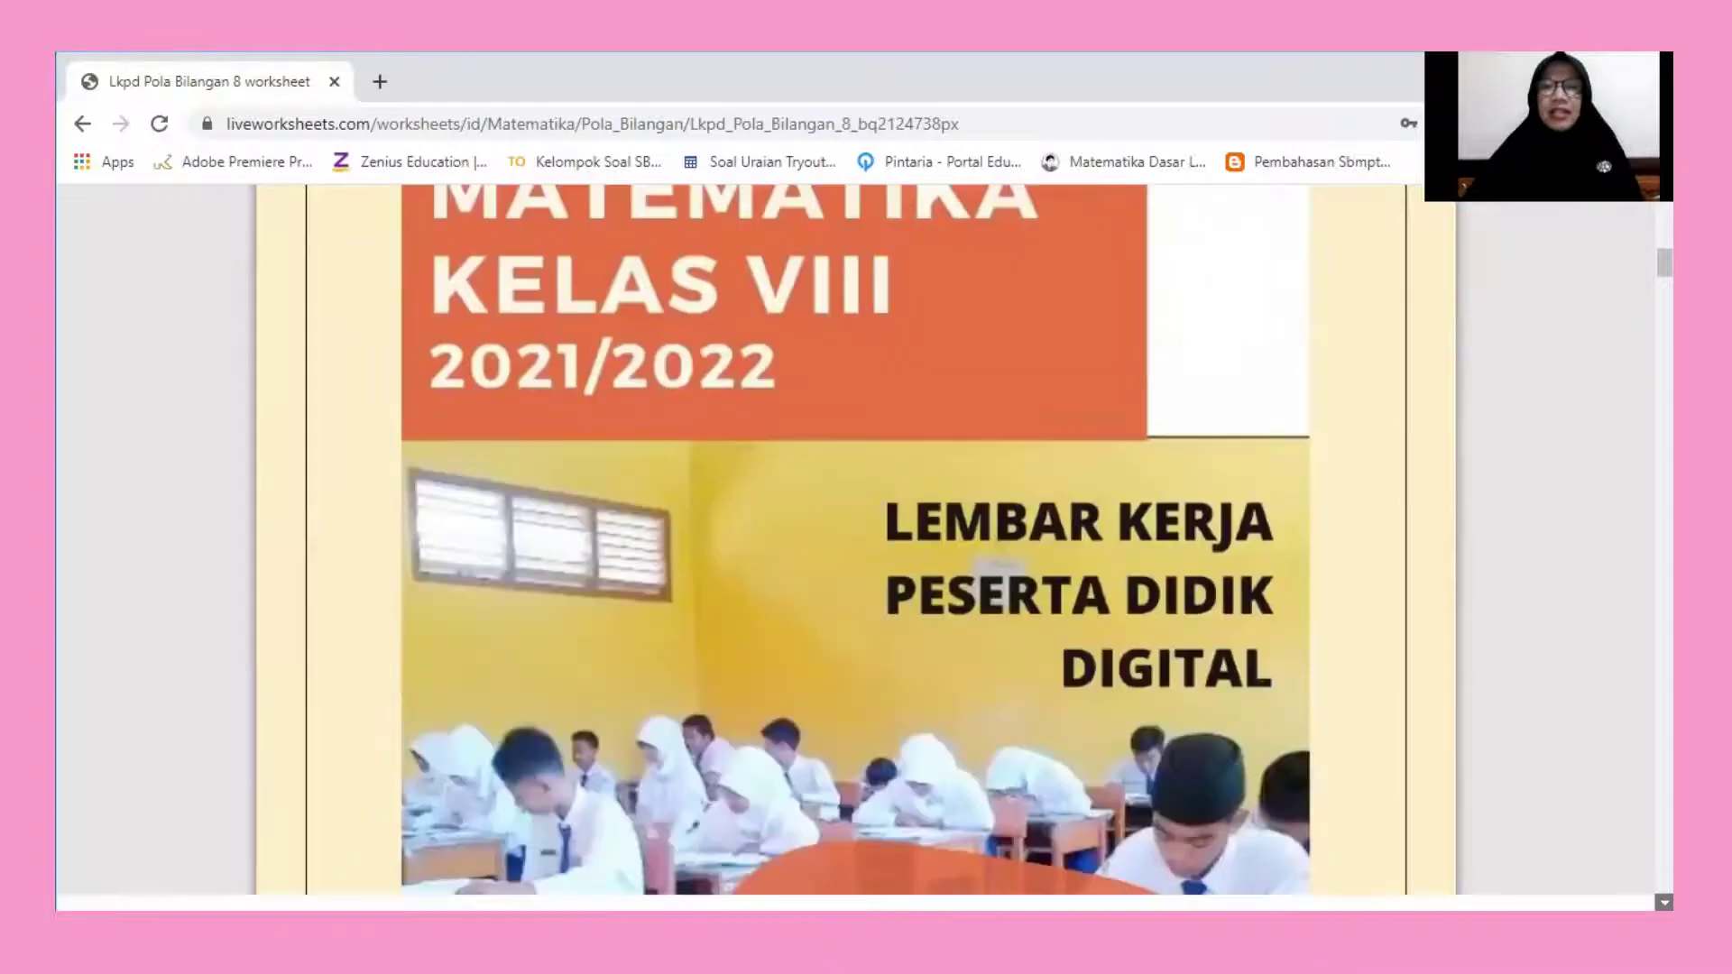
pyautogui.scroll(-5, 1093, 749)
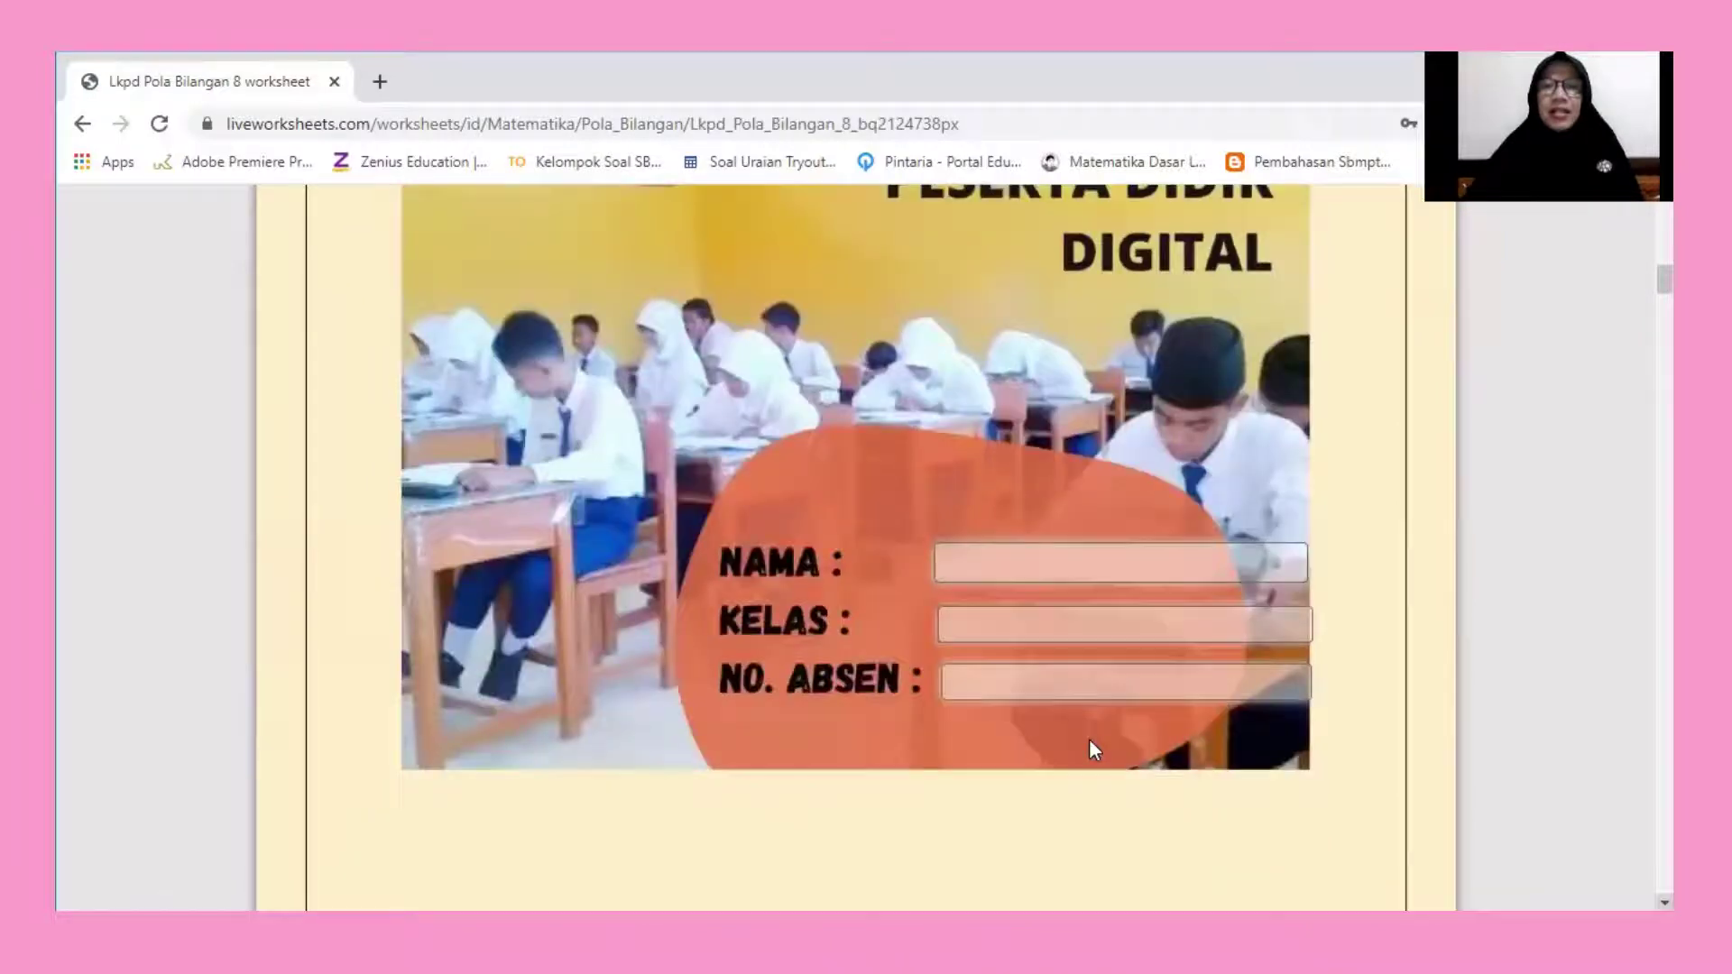
pyautogui.click(1024, 566)
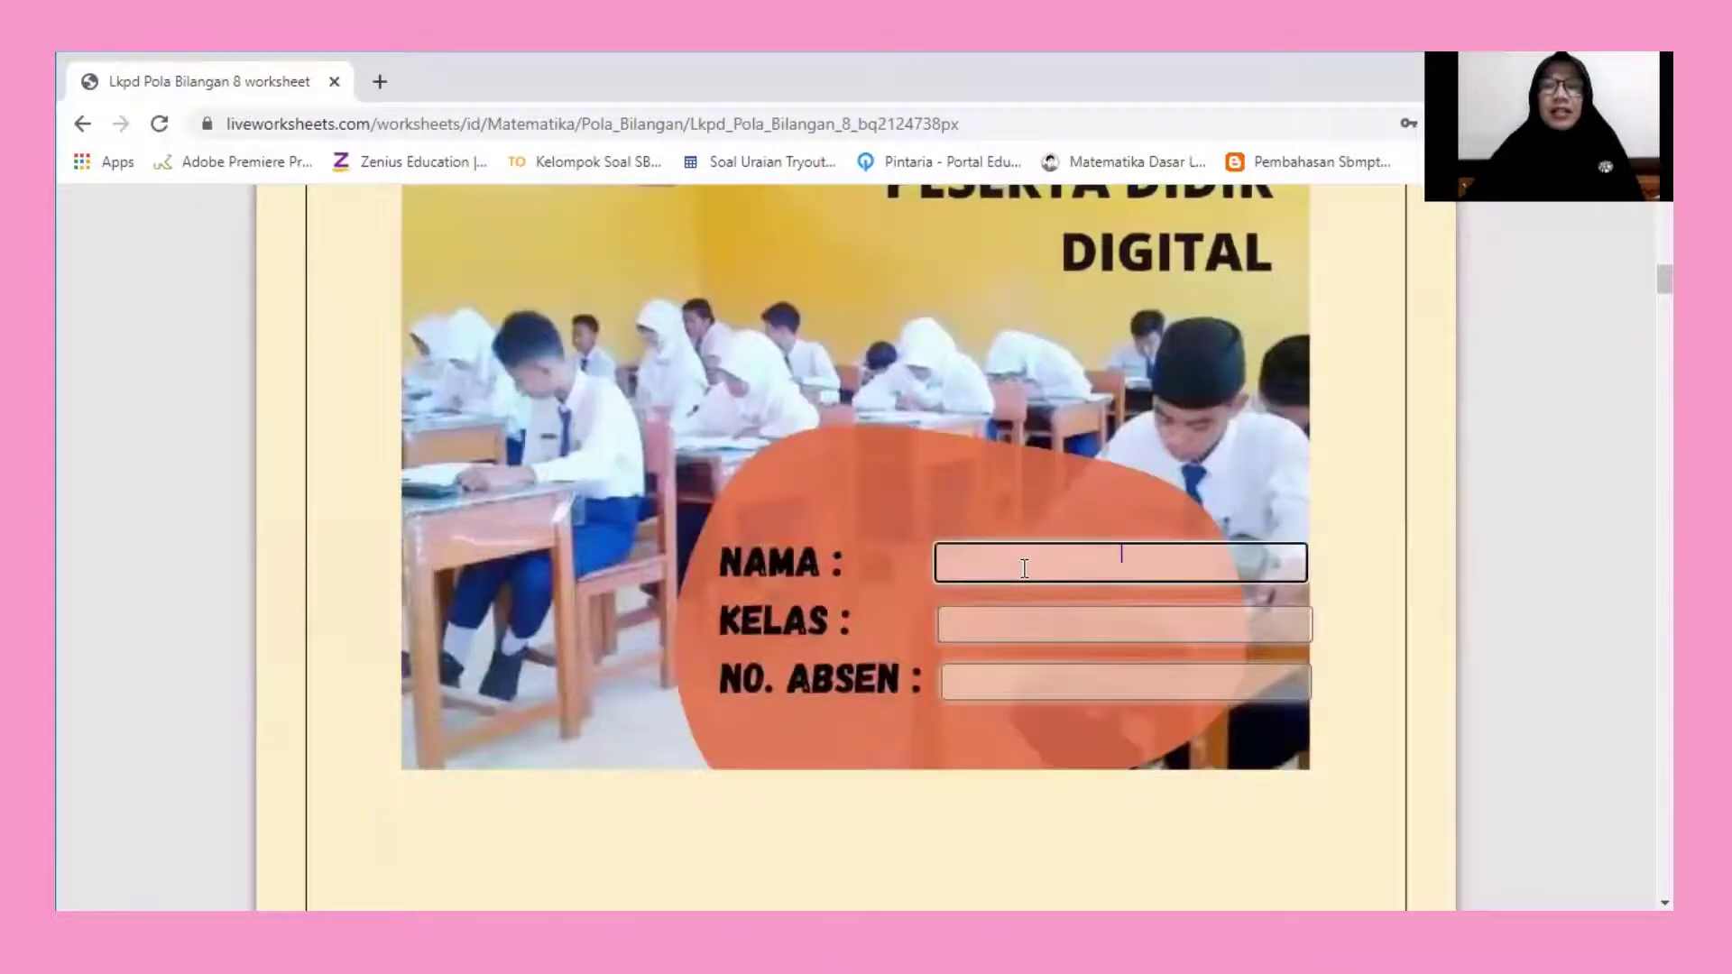